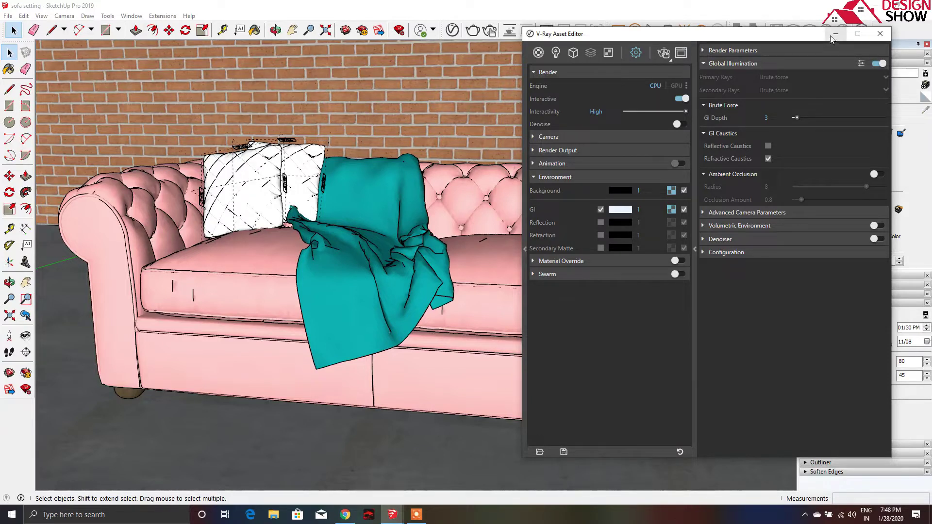
- Open the V-Ray frame buffer showing the 800 x 450 sofa render and its render history
{"action": "left_click", "coordinate": [713, 53]}
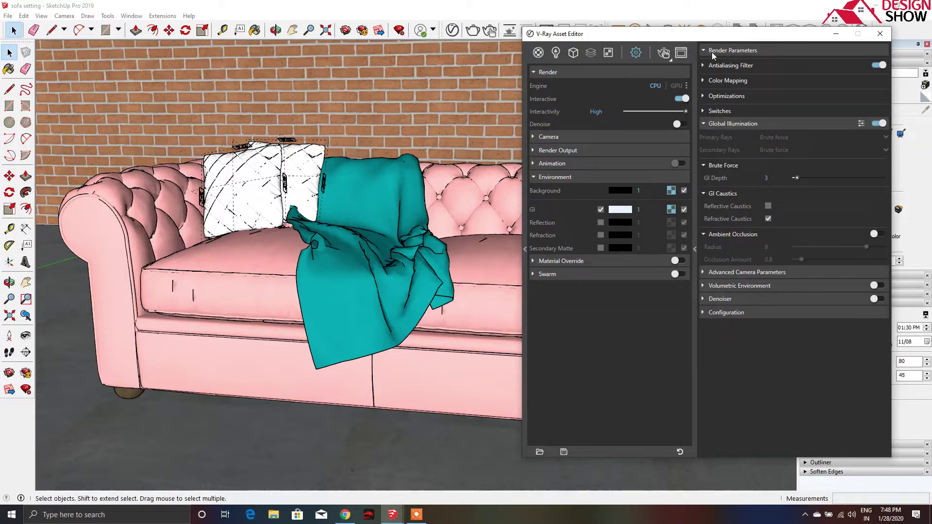
{"action": "left_click", "coordinate": [719, 51]}
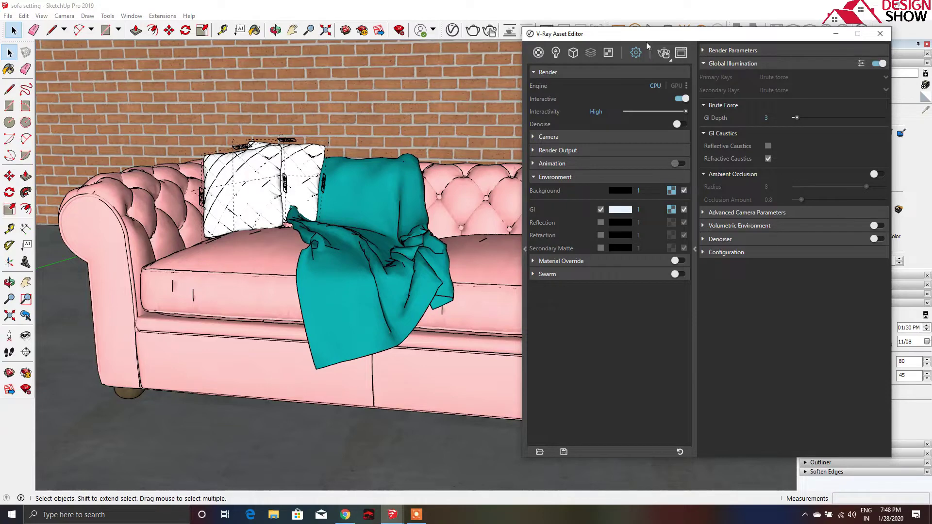
{"action": "left_click", "coordinate": [680, 53]}
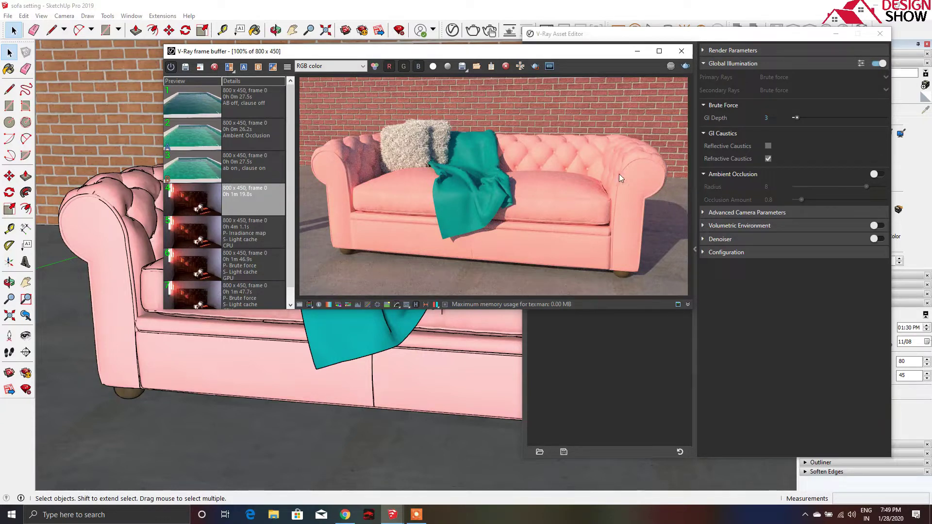
- Zoom in and out on the frame buffer image, then load history entry 3, the earlier pool render
{"action": "scroll", "coordinate": [612, 188], "scroll_direction": "up", "scroll_amount": 2}
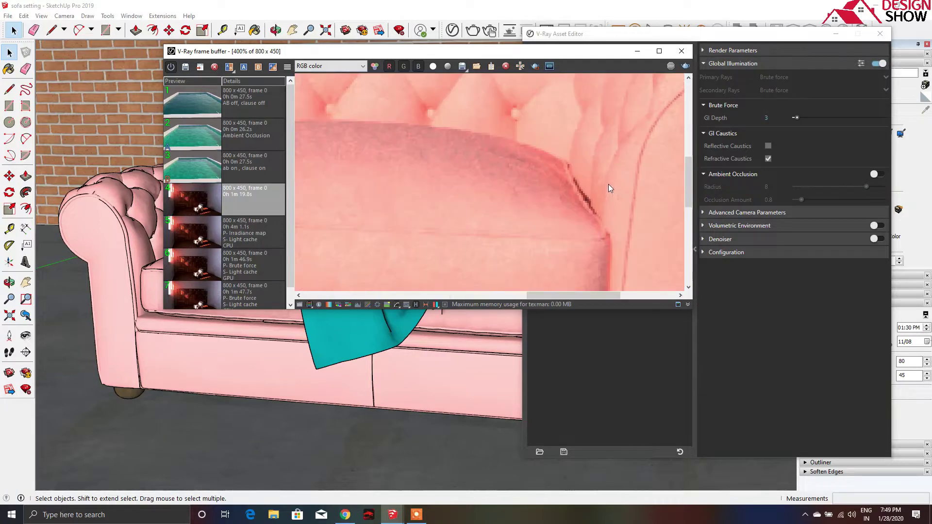
{"action": "scroll", "coordinate": [531, 164], "scroll_direction": "up", "scroll_amount": 1}
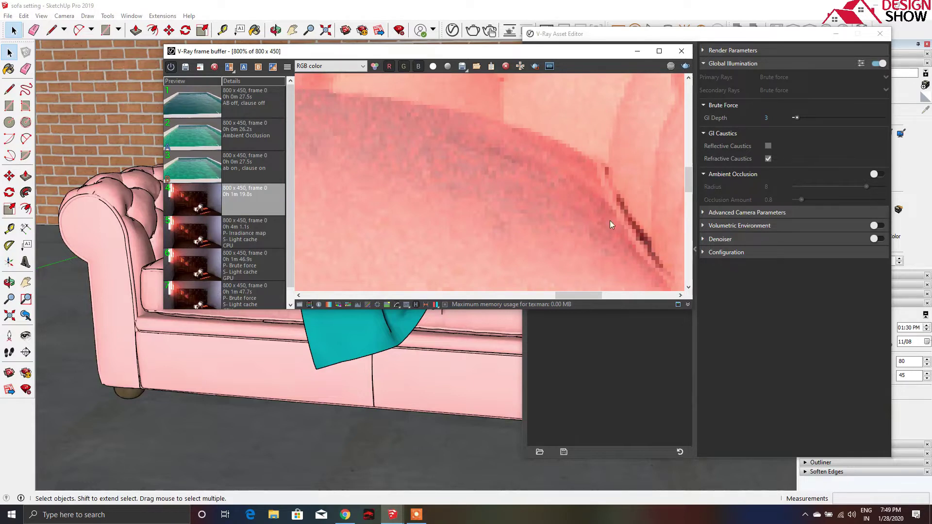
{"action": "scroll", "coordinate": [582, 177], "scroll_direction": "down", "scroll_amount": 1}
{"action": "scroll", "coordinate": [582, 178], "scroll_direction": "down", "scroll_amount": 1}
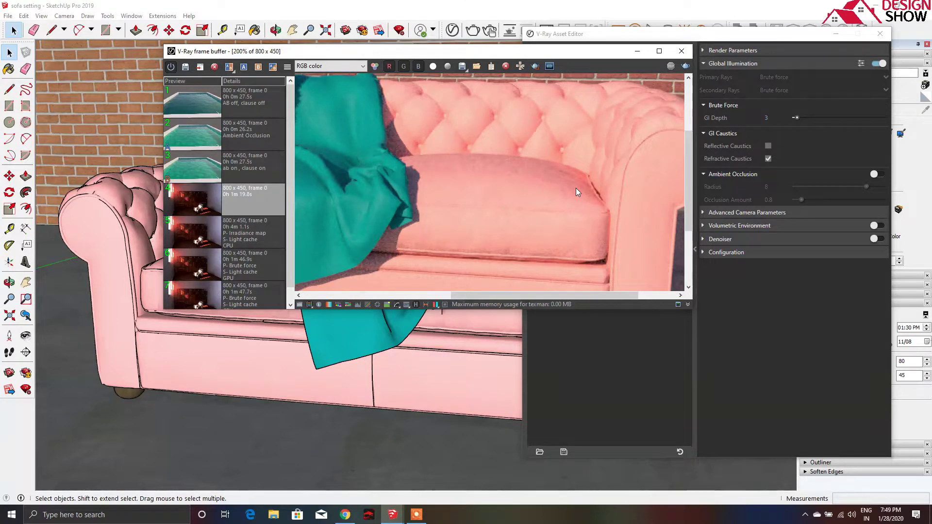
{"action": "scroll", "coordinate": [576, 190], "scroll_direction": "down", "scroll_amount": 1}
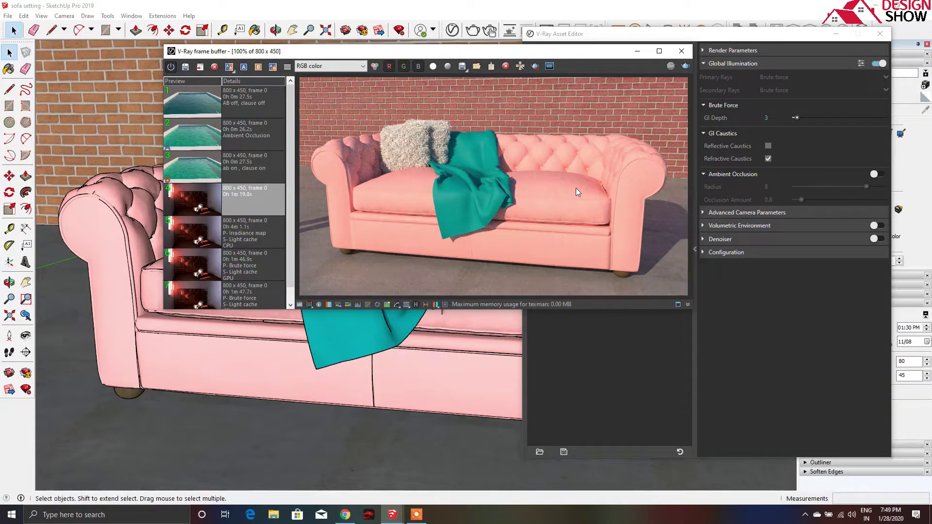
{"action": "left_click", "coordinate": [211, 168]}
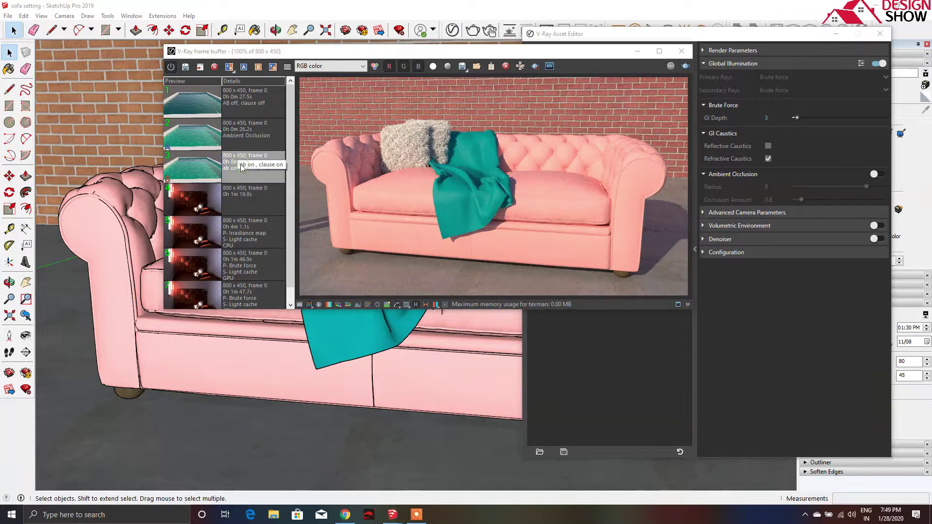
{"action": "double_click", "coordinate": [212, 167]}
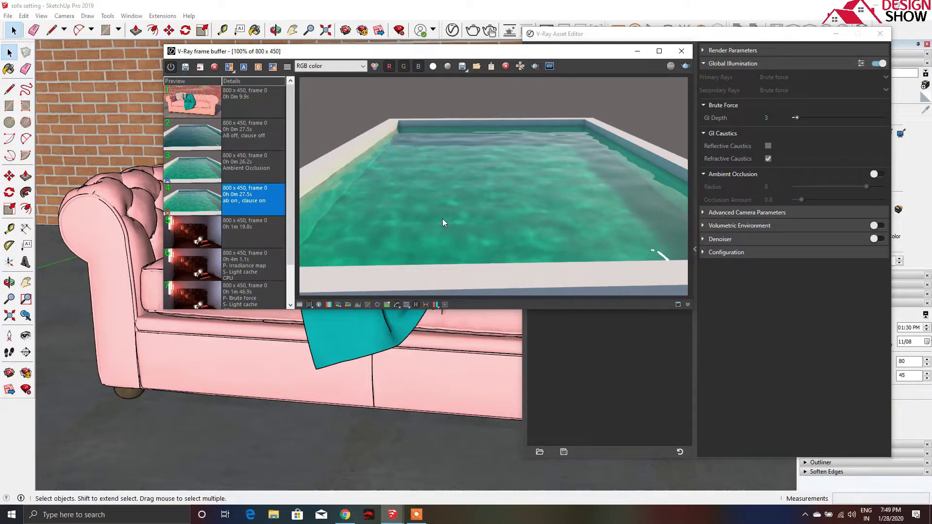
- Show the latest sofa render, place the frame buffer and Asset Editor side by side, and disable interactive rendering
{"action": "left_click", "coordinate": [238, 97]}
{"action": "left_click_drag", "start_coordinate": [471, 52], "coordinate": [349, 79]}
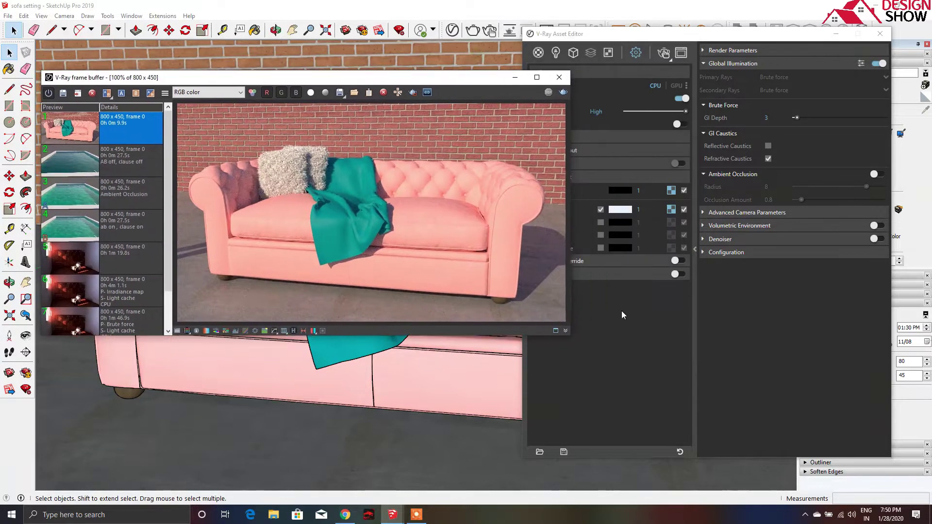
{"action": "left_click", "coordinate": [712, 397]}
{"action": "left_click_drag", "start_coordinate": [701, 38], "coordinate": [682, 33]}
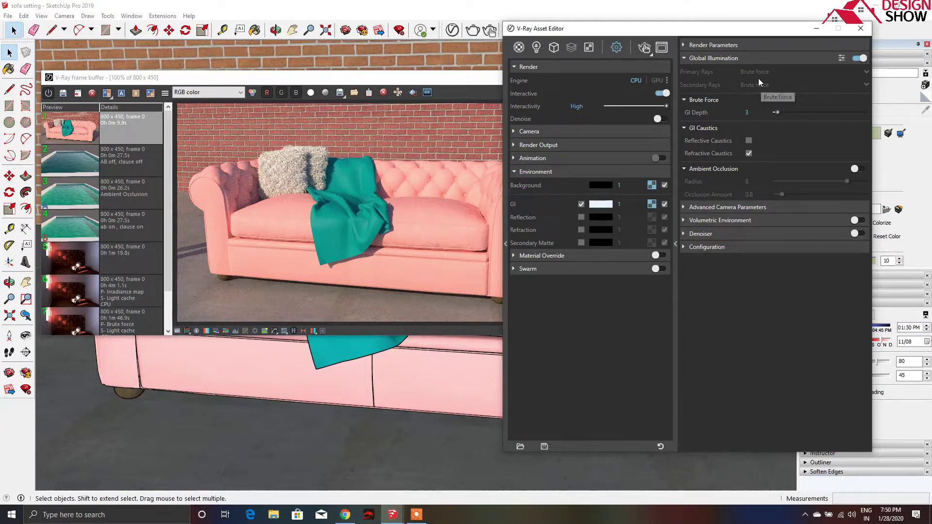
{"action": "left_click", "coordinate": [666, 95]}
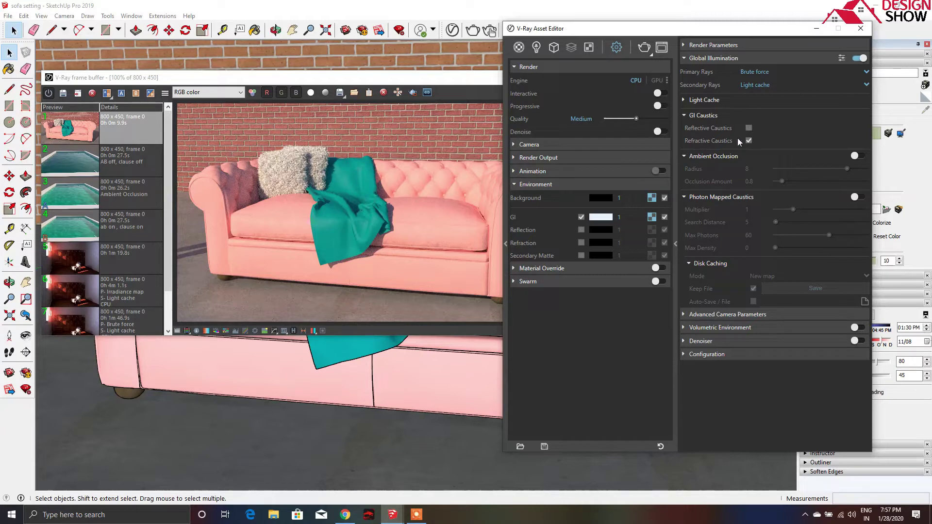
- List the GI Primary Rays options: Brute force, Irradiance map and Light cache
{"action": "left_click", "coordinate": [762, 74]}
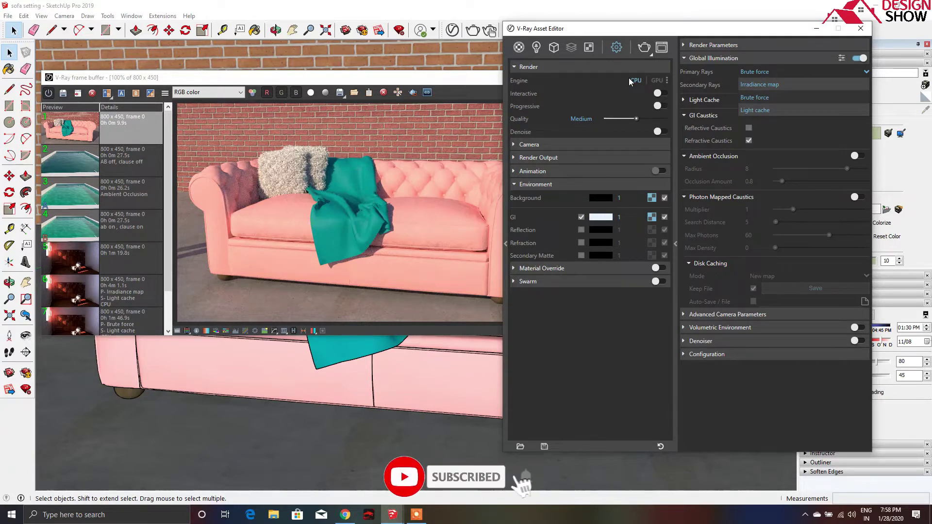
{"action": "left_click", "coordinate": [773, 73]}
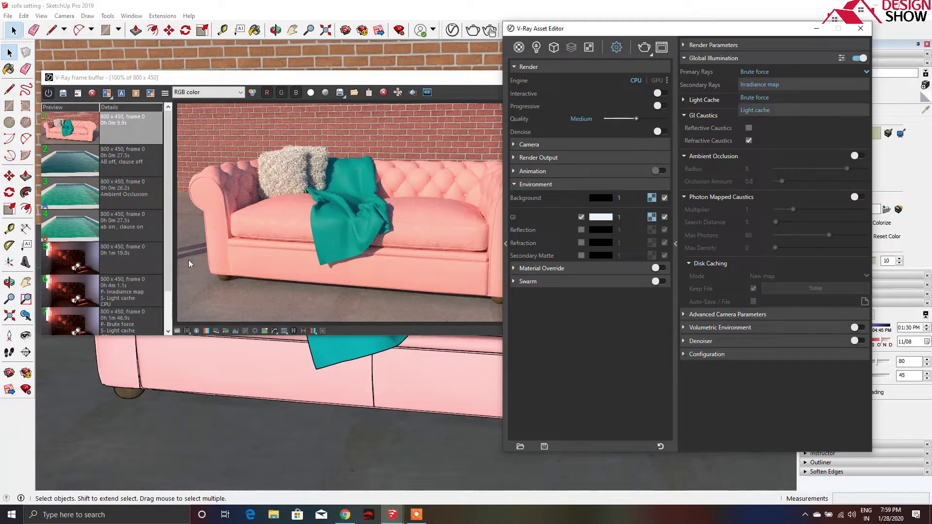
{"action": "scroll", "coordinate": [112, 291], "scroll_direction": "down", "scroll_amount": 1}
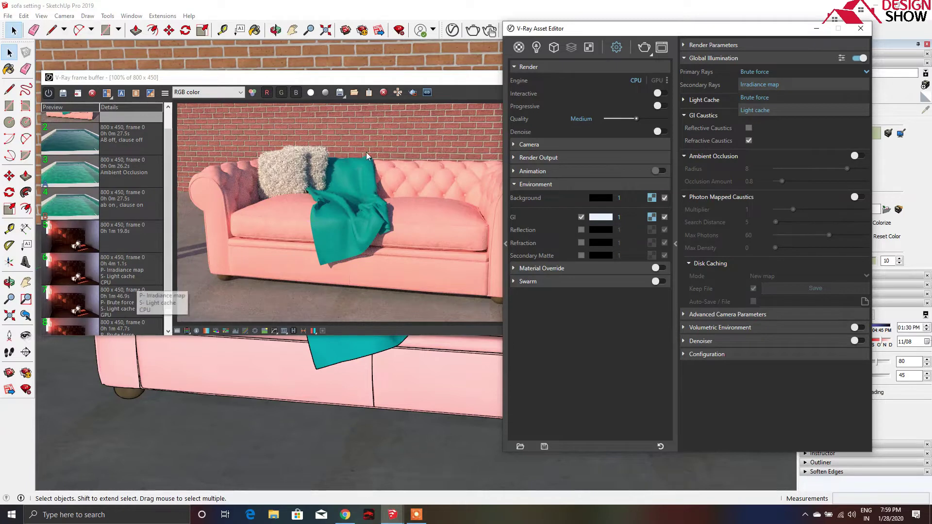
- Try the GPU engine with basic GI settings, then return the render engine to CPU
{"action": "left_click", "coordinate": [658, 83]}
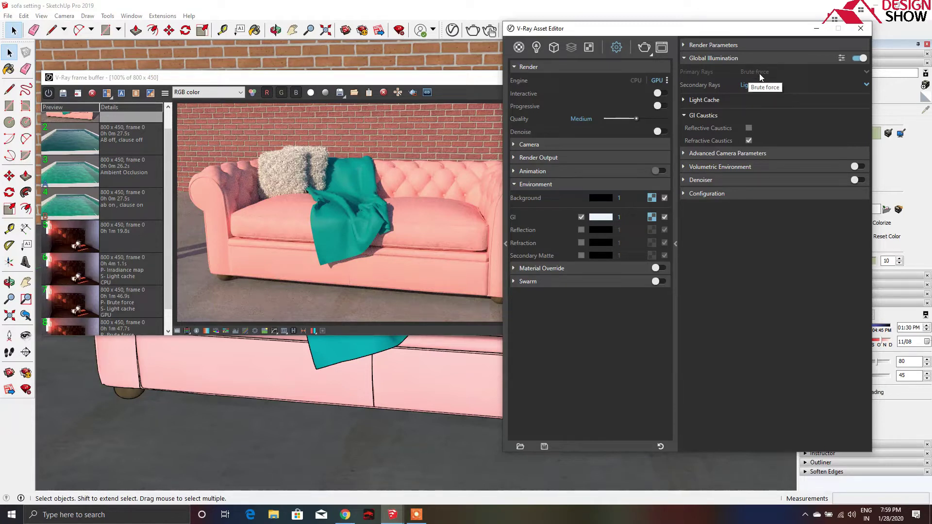
{"action": "left_click", "coordinate": [841, 59]}
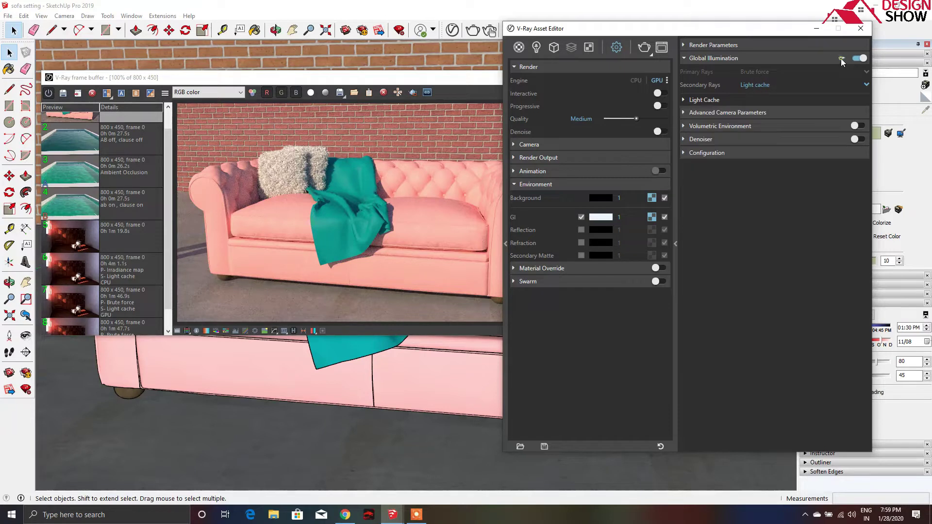
{"action": "left_click", "coordinate": [638, 81]}
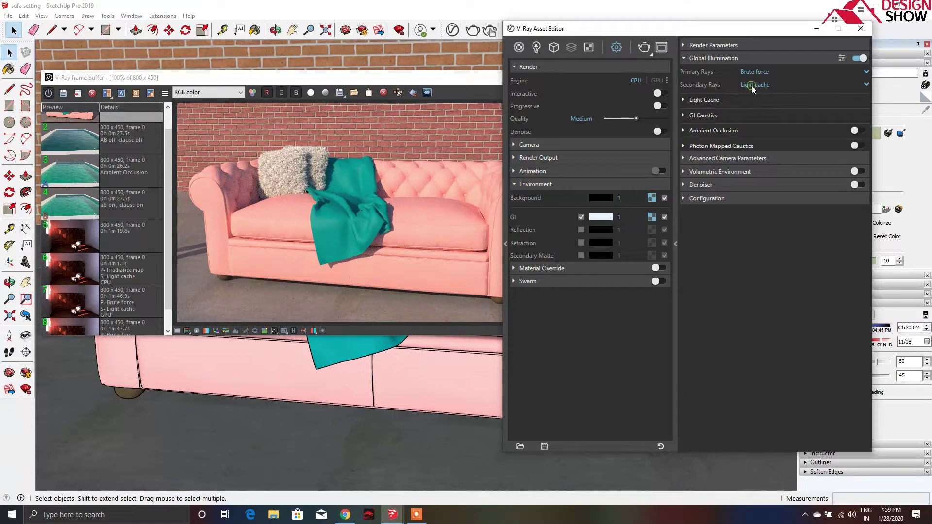
{"action": "left_click", "coordinate": [751, 86]}
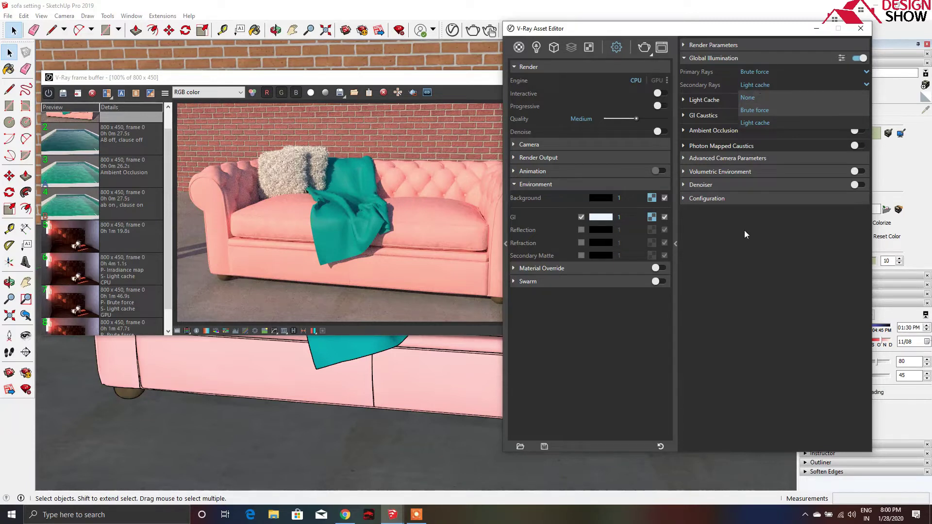
{"action": "left_click", "coordinate": [750, 245]}
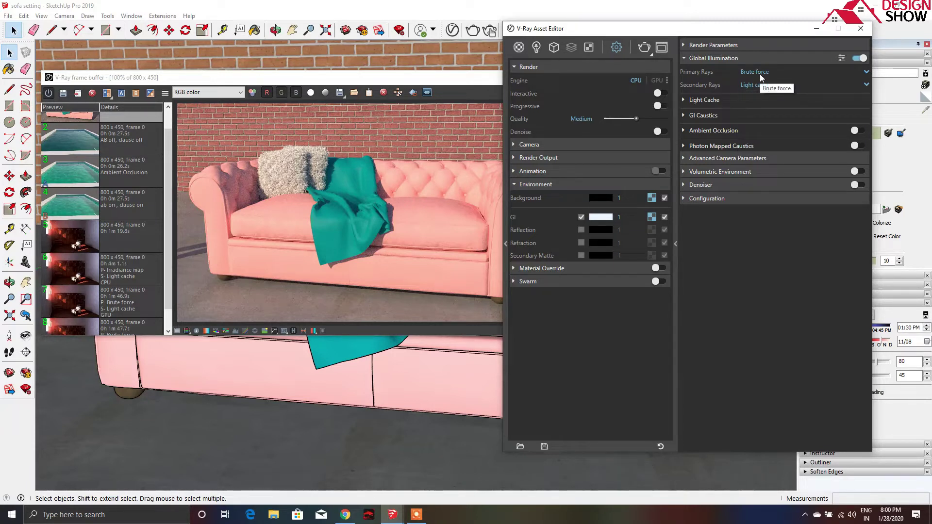
{"action": "left_click", "coordinate": [759, 73]}
{"action": "left_click", "coordinate": [752, 87]}
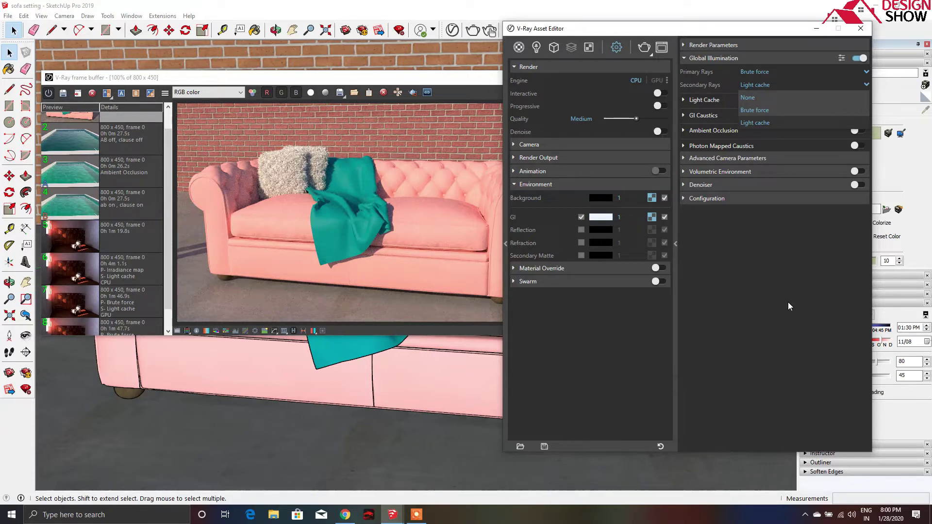
{"action": "left_click", "coordinate": [795, 258]}
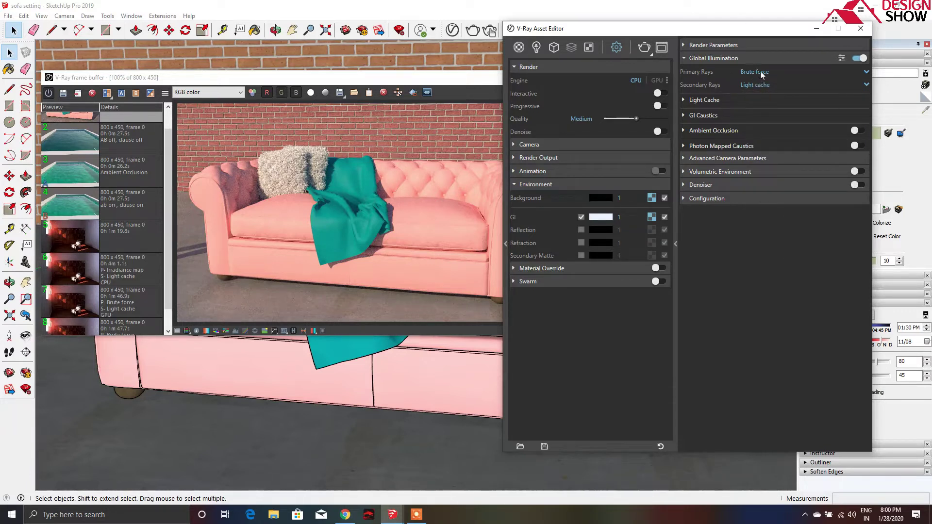
{"action": "left_click", "coordinate": [842, 58]}
{"action": "left_click", "coordinate": [706, 100]}
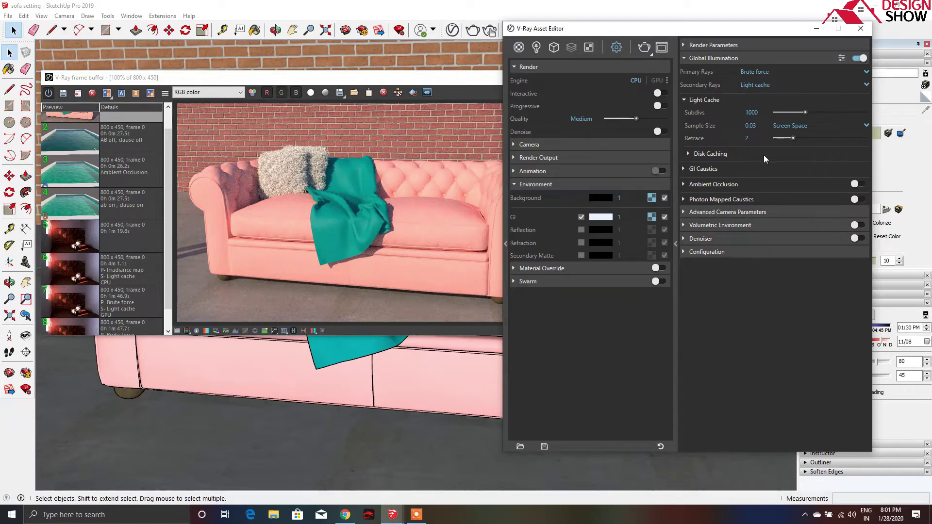
- Review the Light Cache Sample Size choices, keep Screen Space, and bring the sofa render forward
{"action": "left_click", "coordinate": [803, 122]}
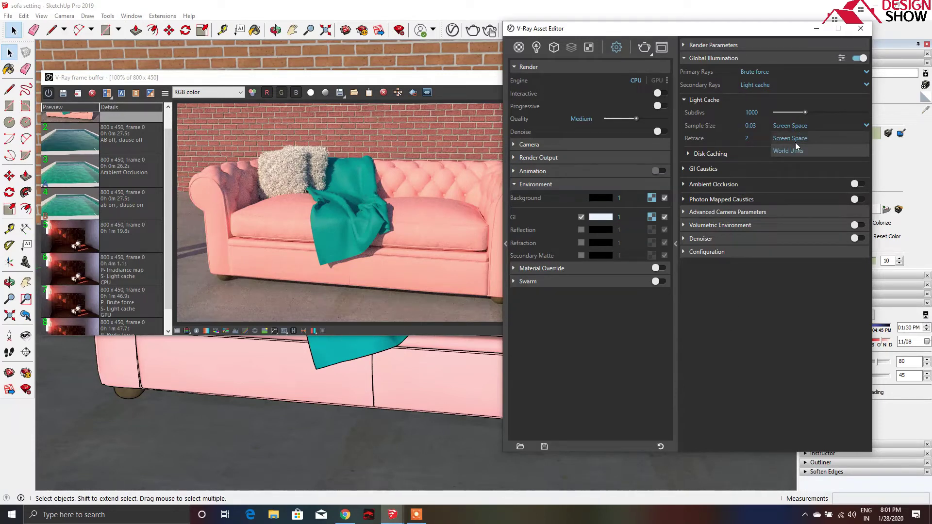
{"action": "left_click", "coordinate": [764, 324]}
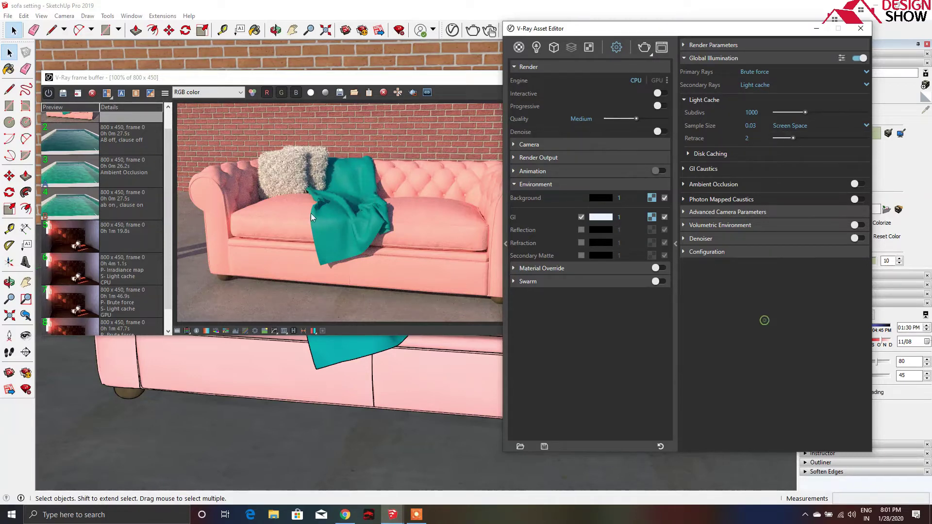
{"action": "left_click", "coordinate": [345, 203]}
{"action": "scroll", "coordinate": [267, 168], "scroll_direction": "up", "scroll_amount": 1}
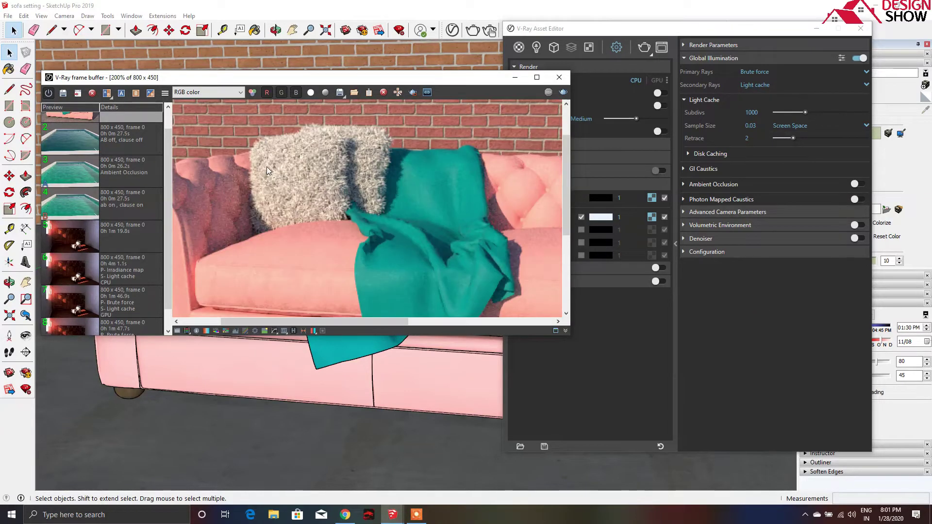
{"action": "scroll", "coordinate": [356, 147], "scroll_direction": "down", "scroll_amount": 1}
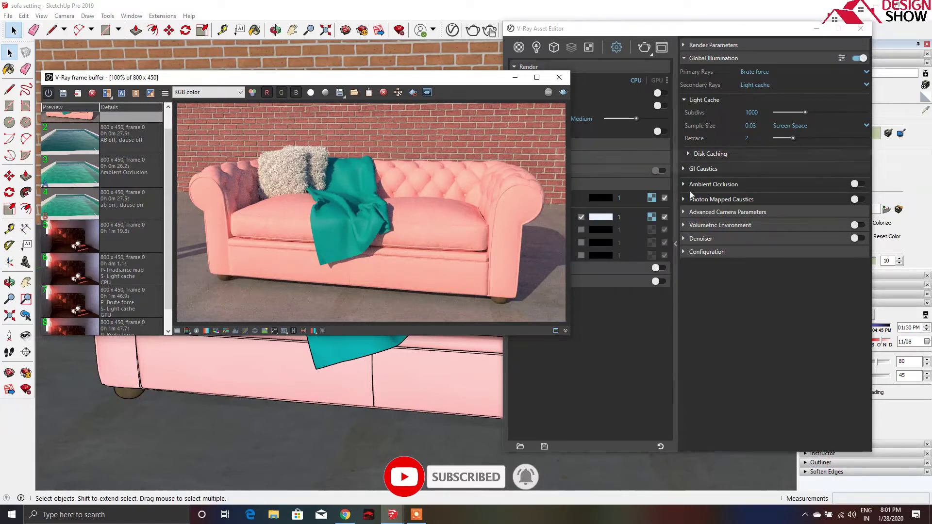
- Expand GI Caustics (Refractive on, Reflective off), then select the earlier caustics-on render in history
{"action": "left_click", "coordinate": [715, 159]}
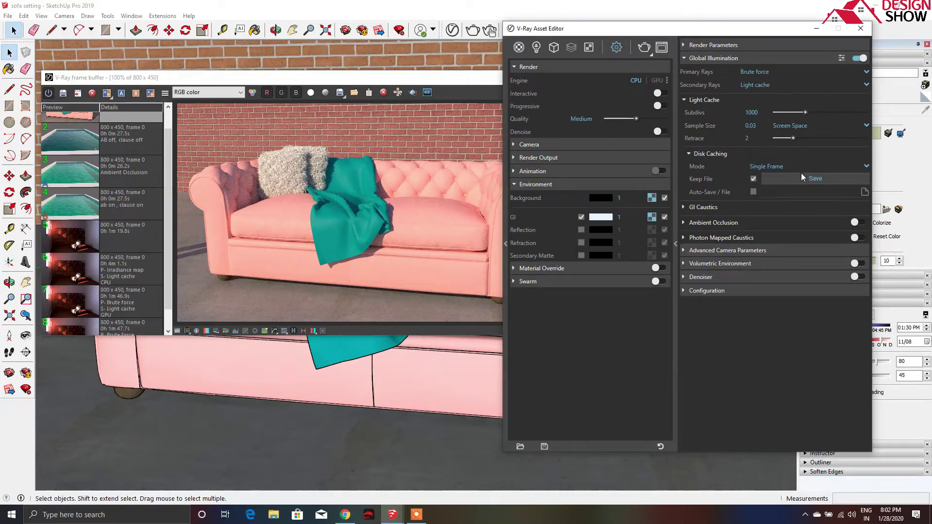
{"action": "left_click", "coordinate": [728, 155]}
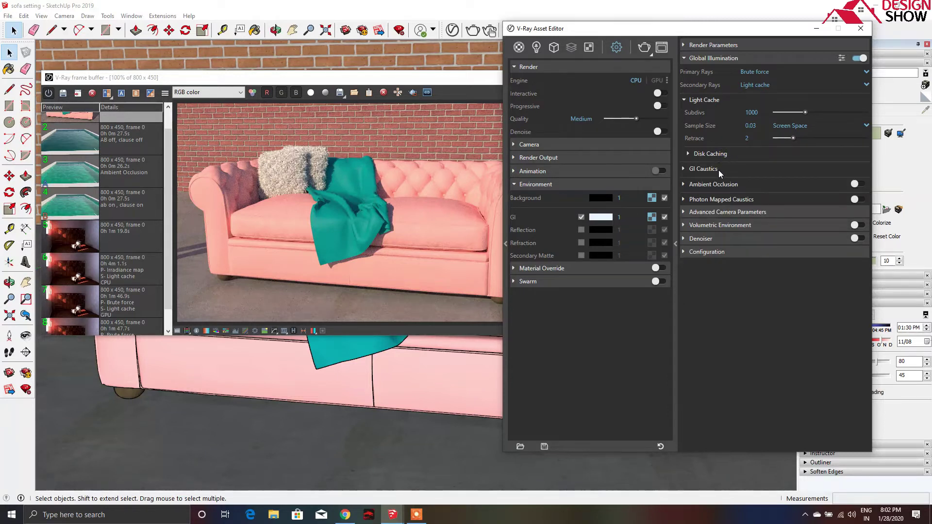
{"action": "left_click", "coordinate": [719, 170]}
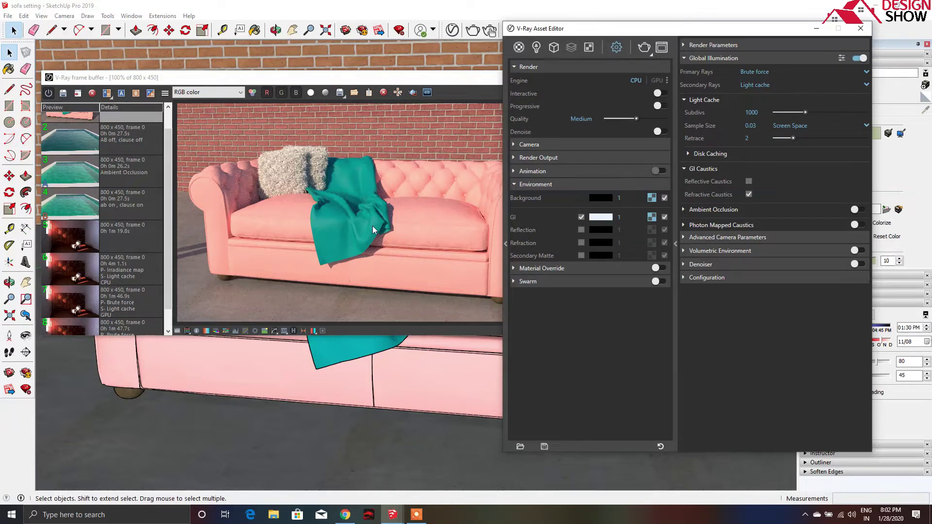
{"action": "left_click", "coordinate": [141, 224]}
{"action": "left_click", "coordinate": [115, 214]}
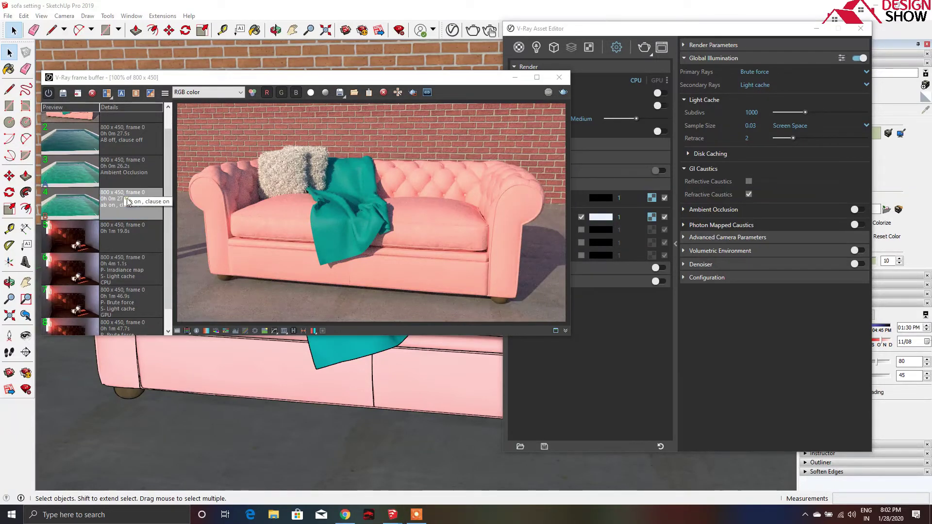
- Load history item 4, the caustics-on pool render, and zoom in and out to inspect it
{"action": "double_click", "coordinate": [116, 215]}
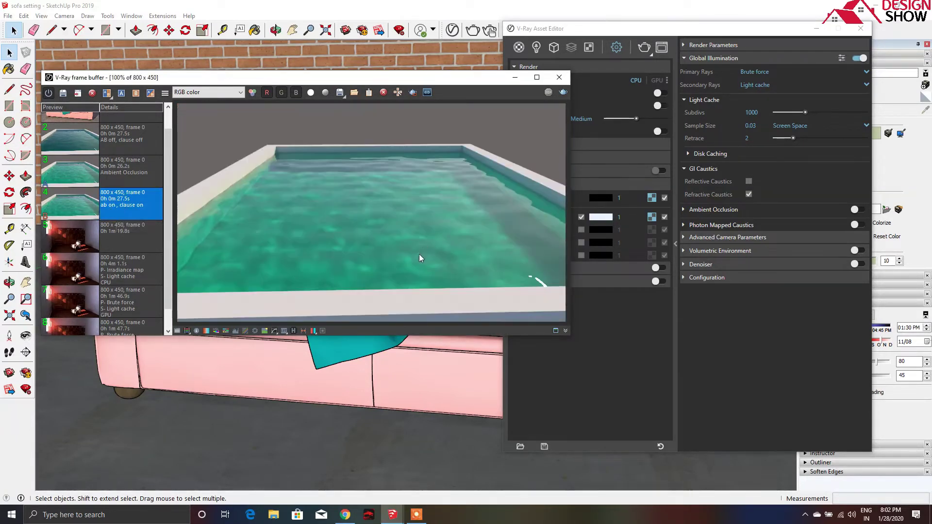
{"action": "scroll", "coordinate": [365, 266], "scroll_direction": "up", "scroll_amount": 1}
{"action": "scroll", "coordinate": [325, 210], "scroll_direction": "down", "scroll_amount": 1}
{"action": "scroll", "coordinate": [213, 217], "scroll_direction": "up", "scroll_amount": 1}
{"action": "scroll", "coordinate": [319, 238], "scroll_direction": "down", "scroll_amount": 1}
{"action": "scroll", "coordinate": [319, 238], "scroll_direction": "up", "scroll_amount": 1}
{"action": "scroll", "coordinate": [318, 237], "scroll_direction": "down", "scroll_amount": 1}
{"action": "scroll", "coordinate": [357, 235], "scroll_direction": "up", "scroll_amount": 1}
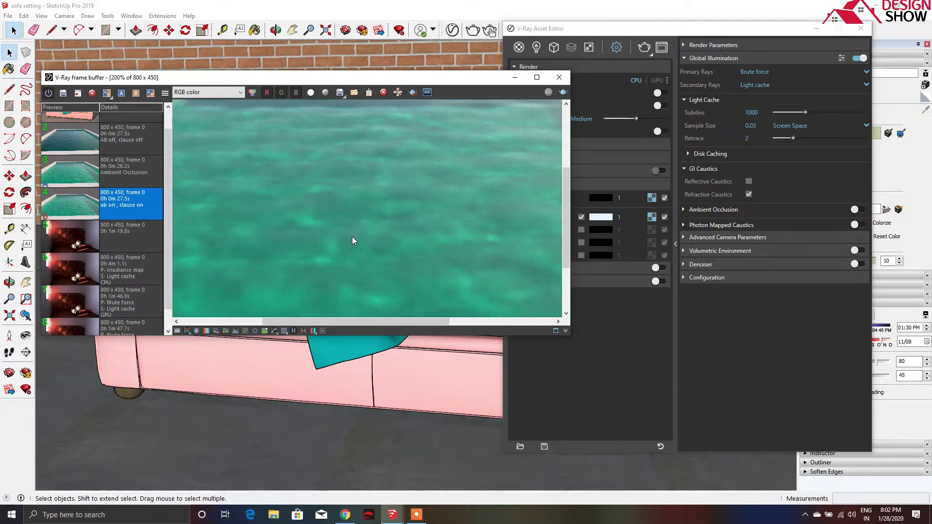
{"action": "scroll", "coordinate": [351, 236], "scroll_direction": "down", "scroll_amount": 1}
{"action": "scroll", "coordinate": [333, 238], "scroll_direction": "up", "scroll_amount": 1}
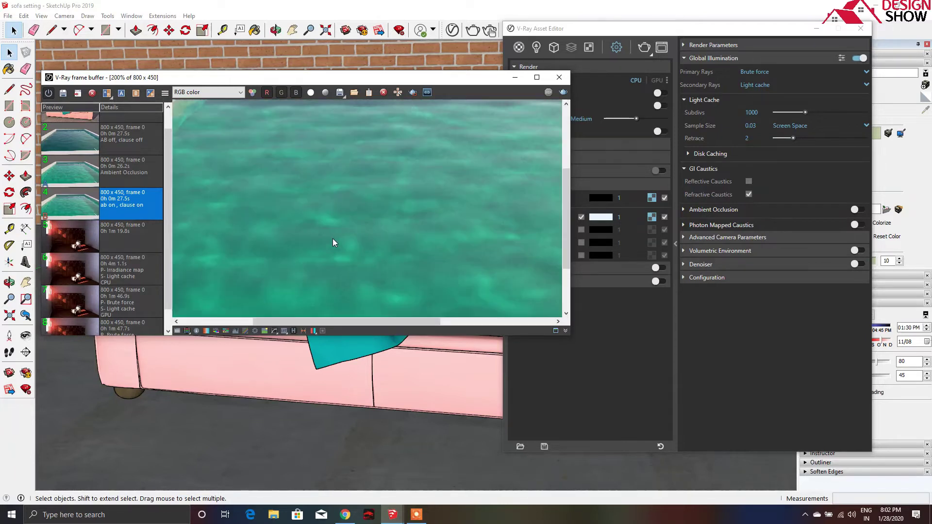
{"action": "scroll", "coordinate": [333, 239], "scroll_direction": "down", "scroll_amount": 1}
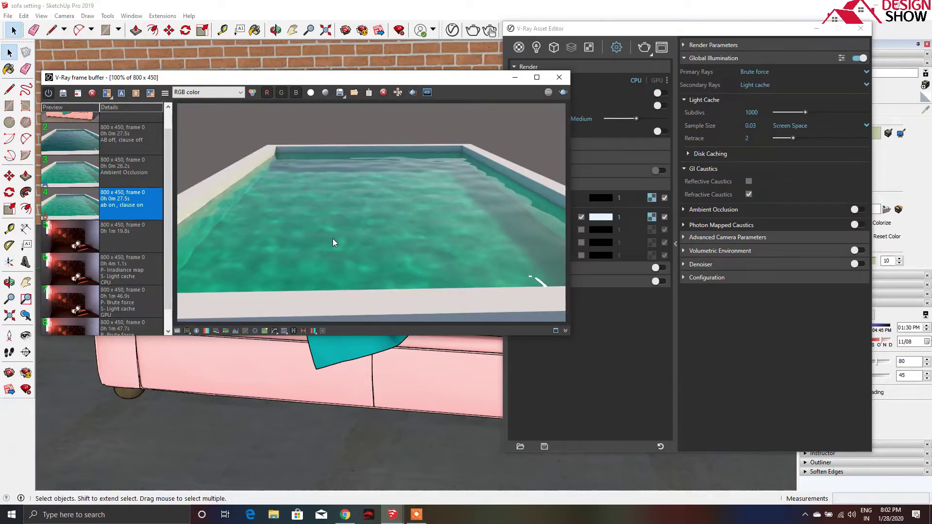
{"action": "left_click", "coordinate": [759, 382]}
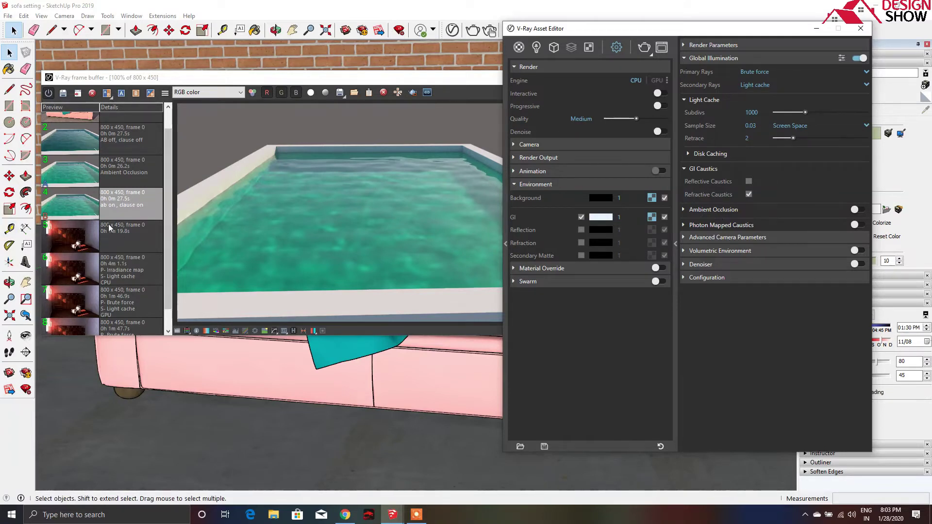
- Set the Ambient Occlusion render as A and another history render as B in a split view
{"action": "double_click", "coordinate": [118, 165]}
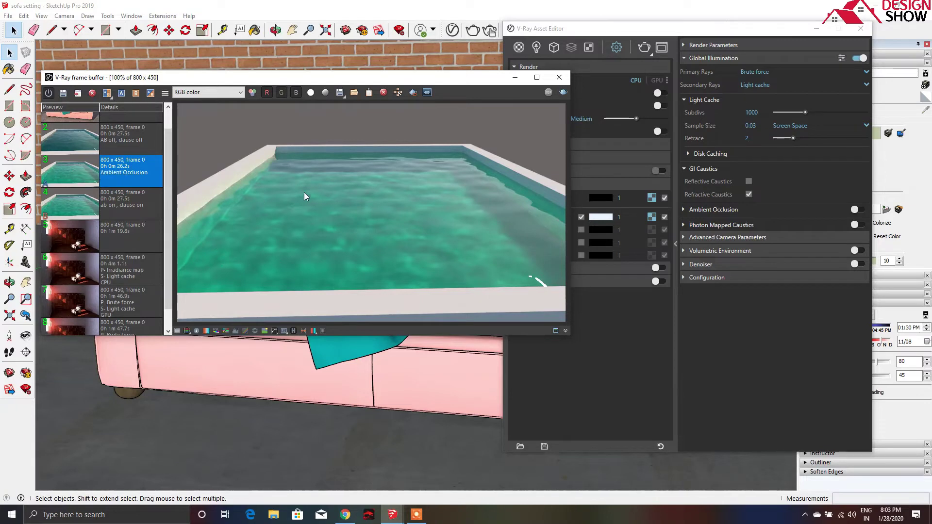
{"action": "left_click", "coordinate": [121, 93]}
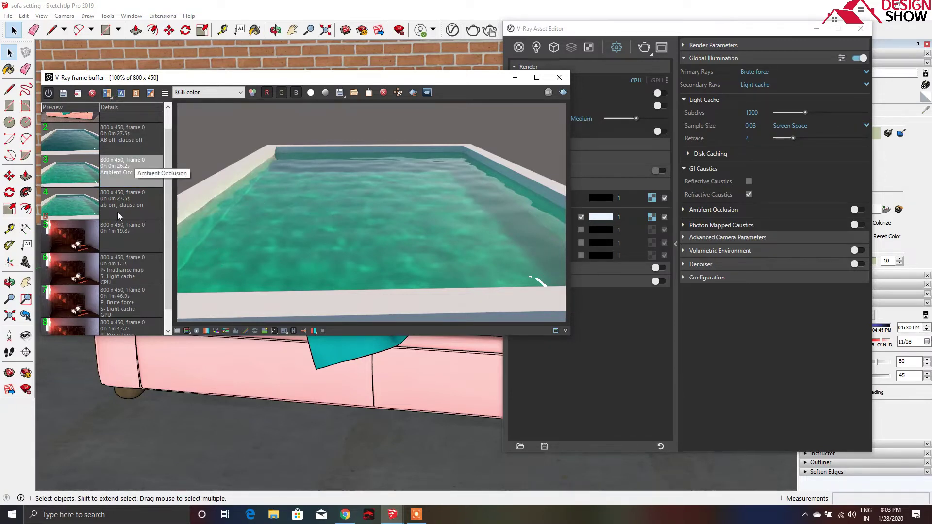
{"action": "left_click", "coordinate": [133, 138]}
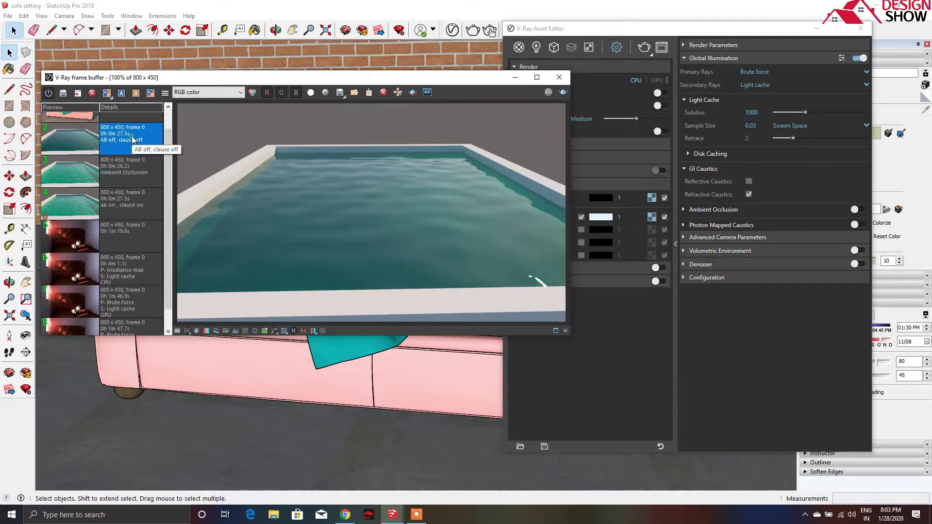
{"action": "left_click", "coordinate": [136, 92]}
{"action": "left_click_drag", "start_coordinate": [328, 323], "coordinate": [355, 296]}
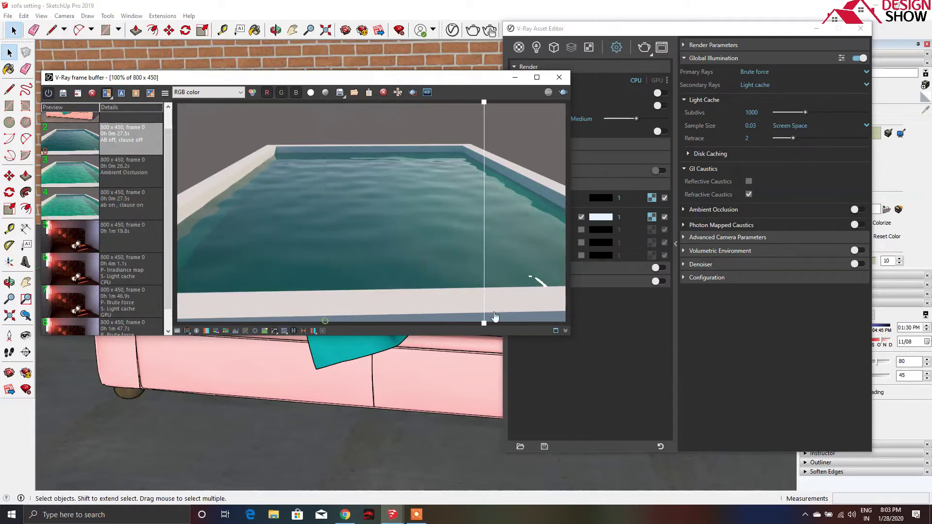
- Compare caustics-on (A) against Ambient Occlusion (B), sweeping the divider and zooming to 400%
{"action": "left_click", "coordinate": [126, 201]}
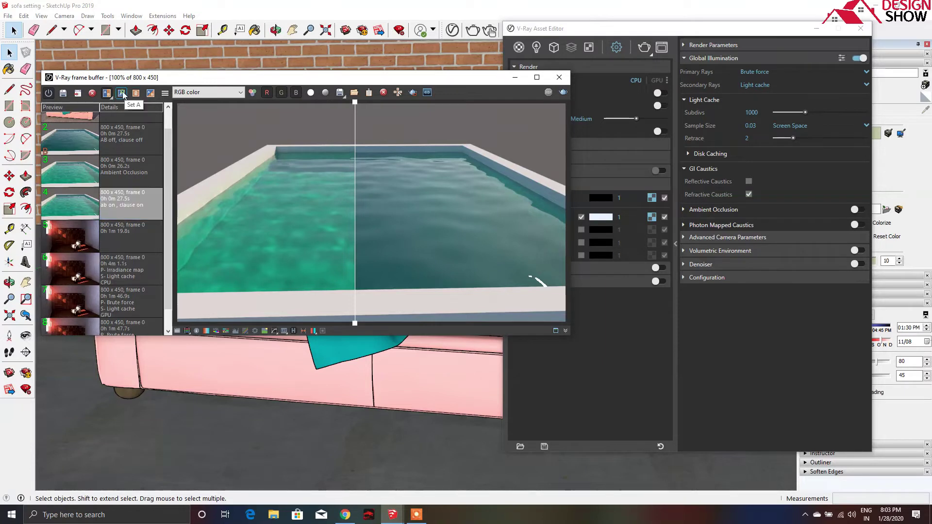
{"action": "left_click", "coordinate": [124, 168]}
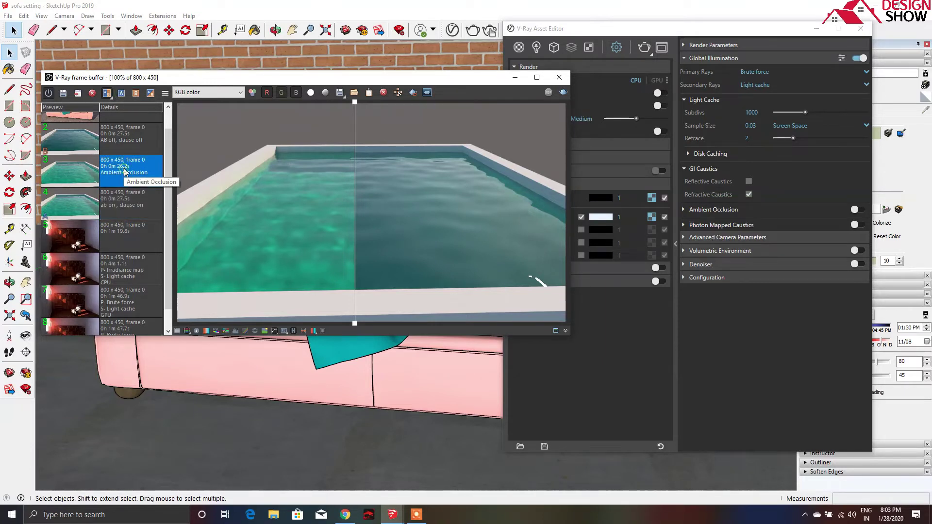
{"action": "left_click", "coordinate": [136, 93]}
{"action": "left_click_drag", "start_coordinate": [355, 327], "coordinate": [477, 160]}
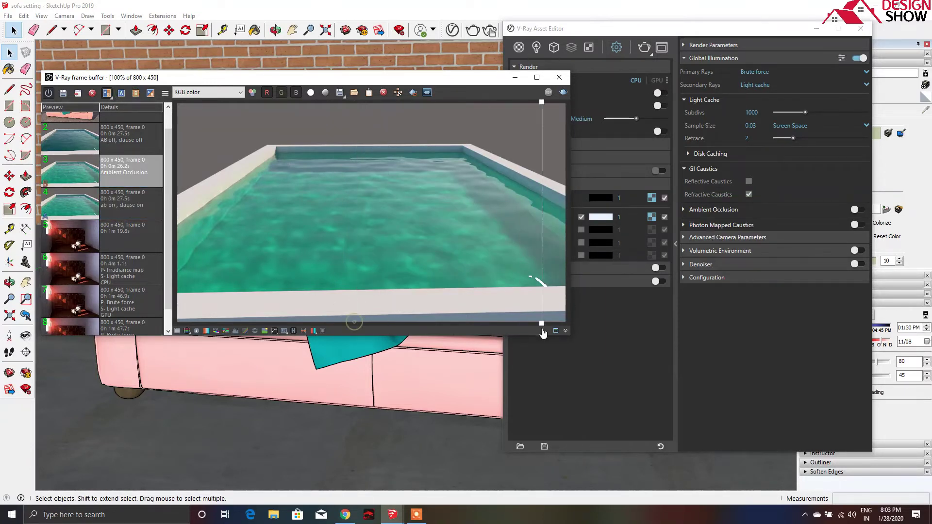
{"action": "scroll", "coordinate": [473, 156], "scroll_direction": "up", "scroll_amount": 2}
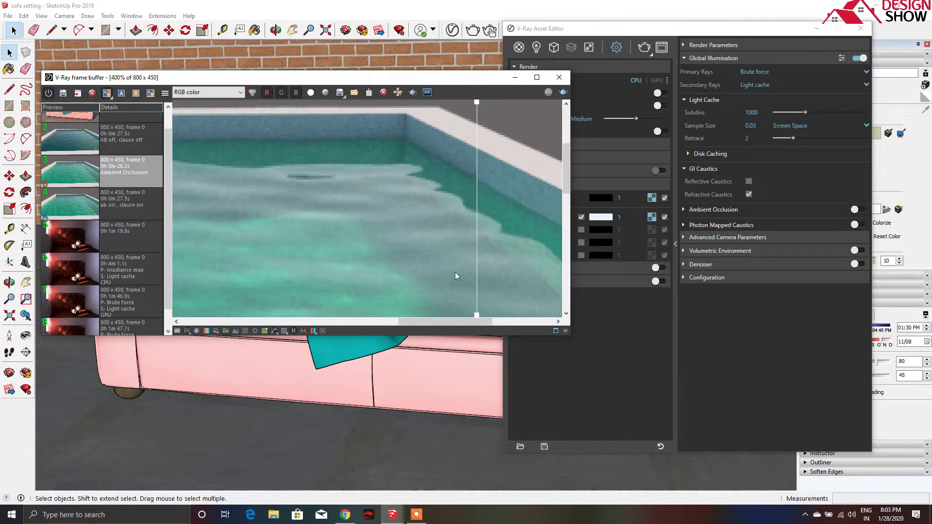
{"action": "mouse_move", "coordinate": [477, 310]}
{"action": "left_mouse_down"}
{"action": "mouse_move", "coordinate": [525, 297]}
{"action": "mouse_move", "coordinate": [232, 266]}
{"action": "left_mouse_up"}
{"action": "left_click_drag", "start_coordinate": [290, 265], "coordinate": [327, 253]}
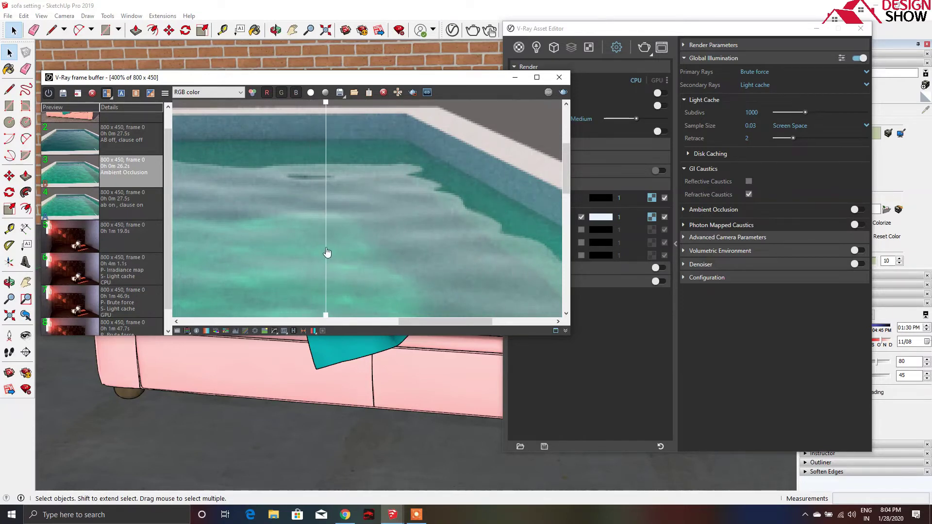
- Enable Ambient Occlusion, with Radius 8 and Occlusion Amount 0.8
{"action": "left_click", "coordinate": [684, 209]}
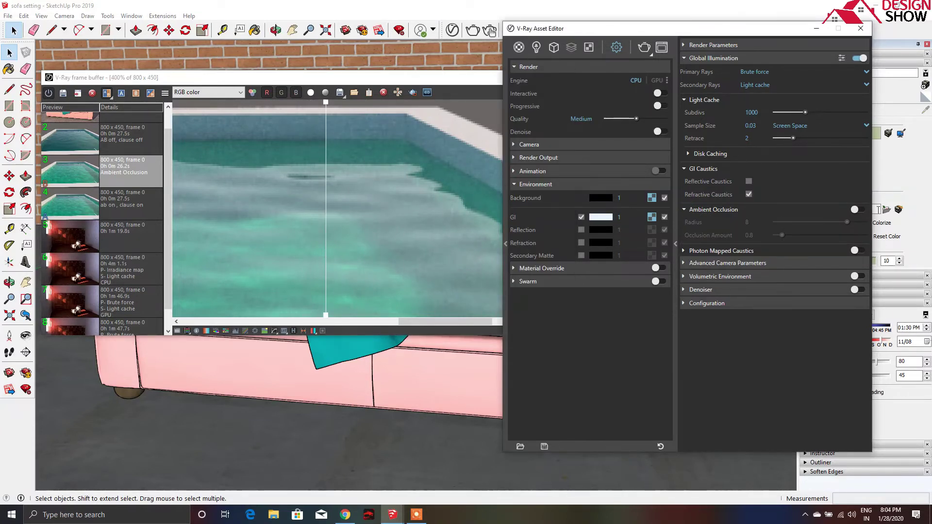
{"action": "left_click", "coordinate": [856, 209]}
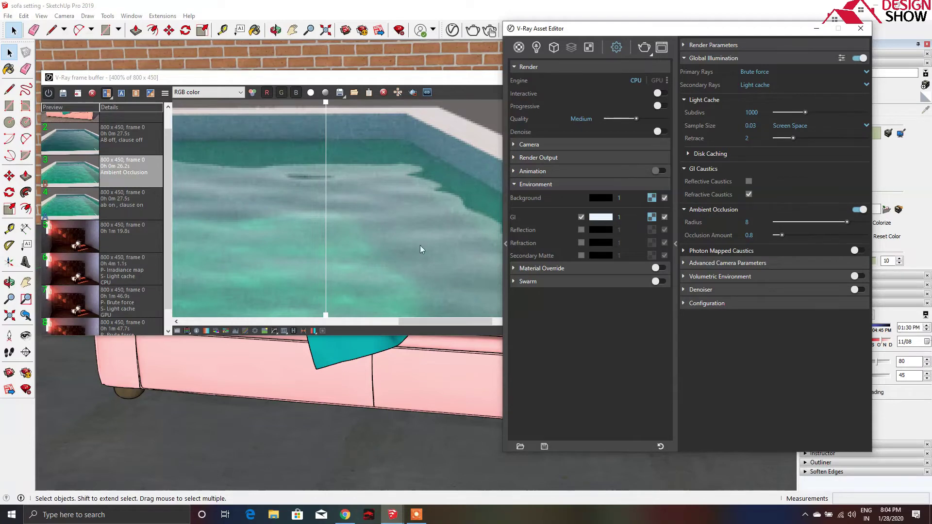
{"action": "scroll", "coordinate": [304, 197], "scroll_direction": "down", "scroll_amount": 2}
{"action": "scroll", "coordinate": [304, 197], "scroll_direction": "down", "scroll_amount": 1}
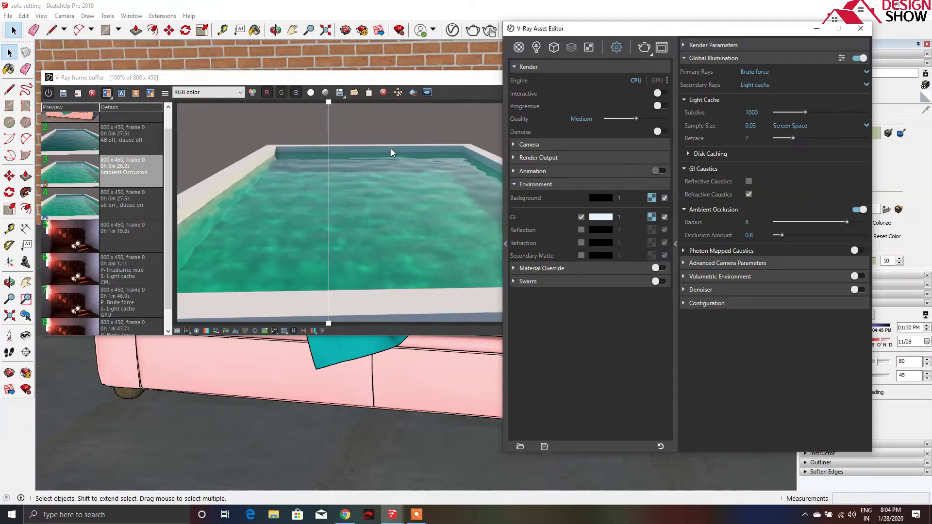
- Sweep the A/B divider across the pool renders while zooming, then expand Photon Mapped Caustics
{"action": "left_click", "coordinate": [391, 150]}
{"action": "mouse_move", "coordinate": [329, 323]}
{"action": "left_mouse_down"}
{"action": "mouse_move", "coordinate": [395, 294]}
{"action": "mouse_move", "coordinate": [565, 297]}
{"action": "mouse_move", "coordinate": [337, 286]}
{"action": "mouse_move", "coordinate": [474, 286]}
{"action": "mouse_move", "coordinate": [376, 286]}
{"action": "mouse_move", "coordinate": [451, 286]}
{"action": "left_mouse_up"}
{"action": "left_click_drag", "start_coordinate": [356, 283], "coordinate": [366, 282]}
{"action": "scroll", "coordinate": [477, 153], "scroll_direction": "up", "scroll_amount": 3}
{"action": "scroll", "coordinate": [477, 153], "scroll_direction": "down", "scroll_amount": 3}
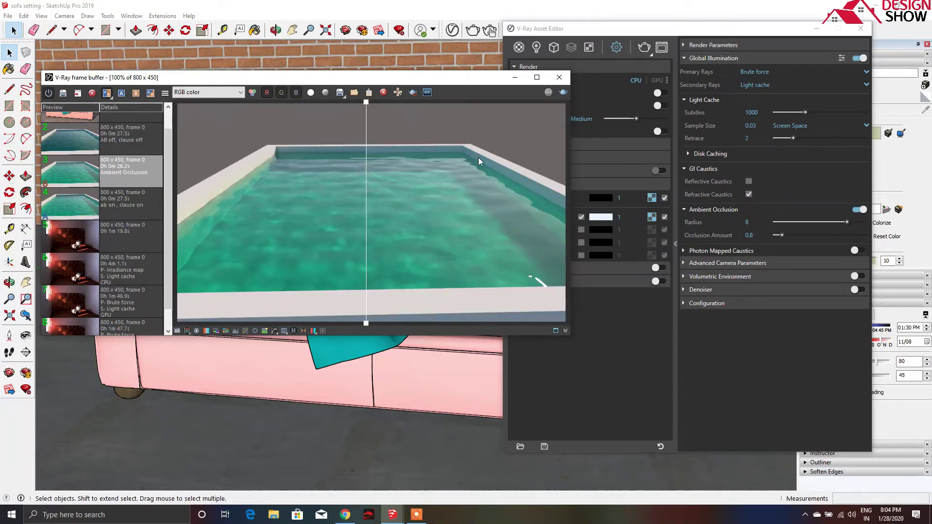
{"action": "scroll", "coordinate": [478, 158], "scroll_direction": "up", "scroll_amount": 4}
{"action": "scroll", "coordinate": [417, 173], "scroll_direction": "down", "scroll_amount": 2}
{"action": "scroll", "coordinate": [468, 165], "scroll_direction": "up", "scroll_amount": 2}
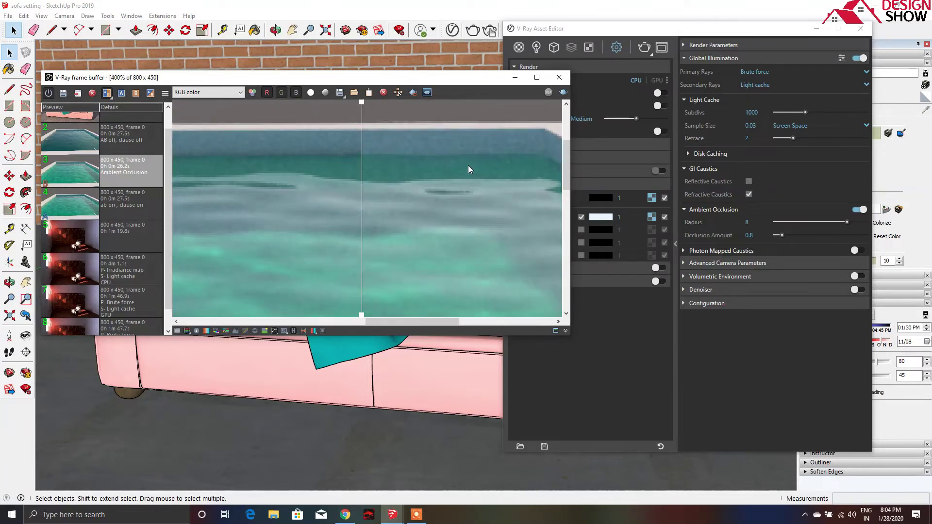
{"action": "scroll", "coordinate": [470, 162], "scroll_direction": "down", "scroll_amount": 2}
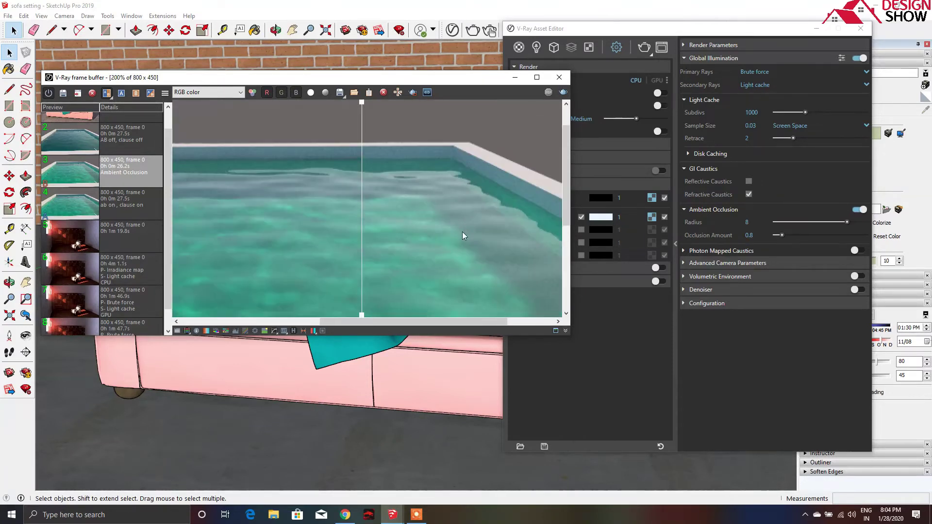
{"action": "scroll", "coordinate": [384, 291], "scroll_direction": "down", "scroll_amount": 2}
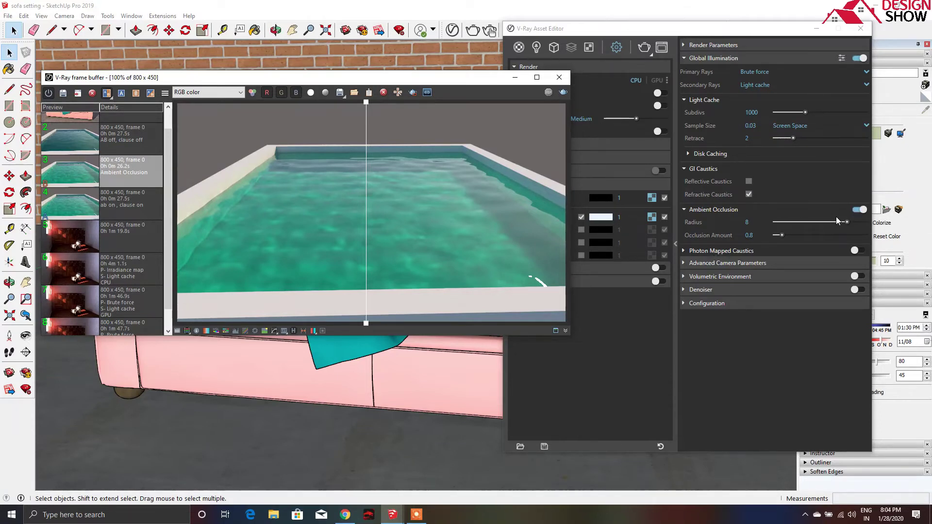
{"action": "left_click_drag", "start_coordinate": [366, 330], "coordinate": [427, 312]}
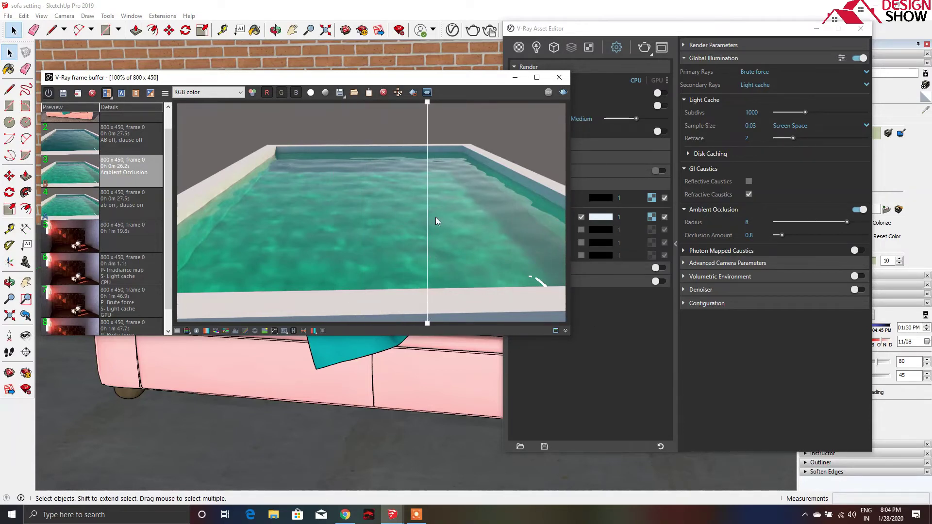
{"action": "left_click", "coordinate": [709, 252]}
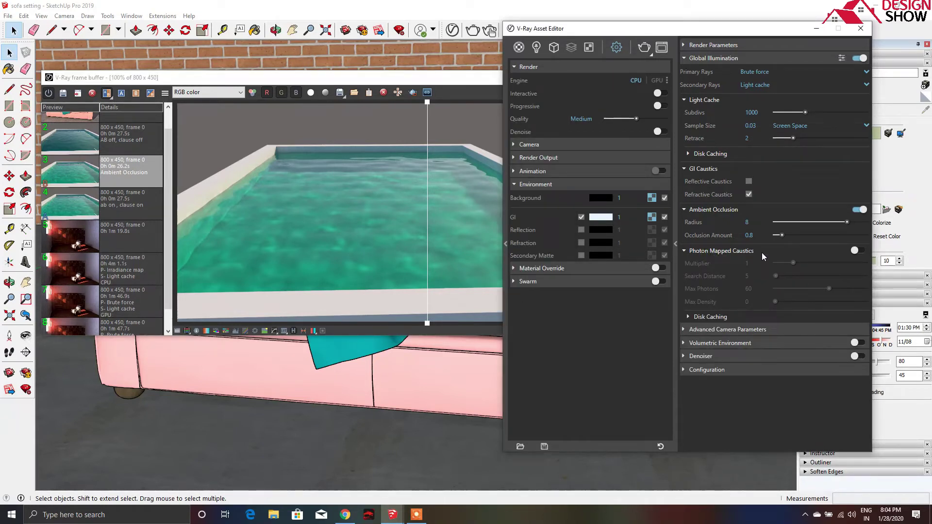
- A/B compare the current pool render against the earlier darker history render
{"action": "left_click", "coordinate": [405, 214]}
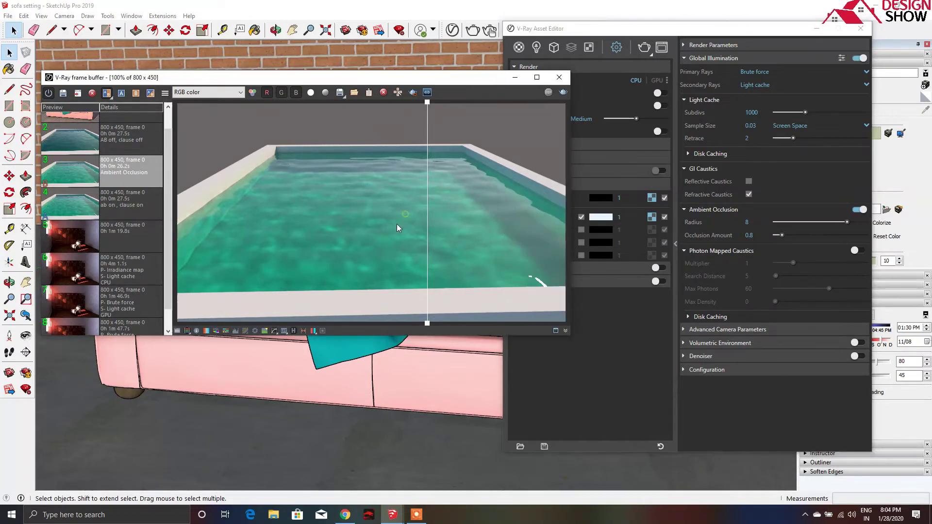
{"action": "scroll", "coordinate": [308, 249], "scroll_direction": "up", "scroll_amount": 2}
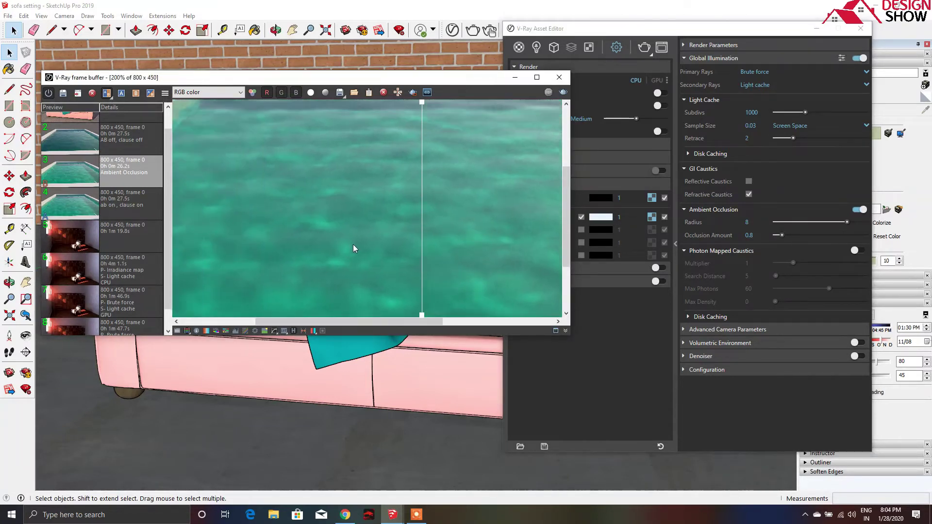
{"action": "scroll", "coordinate": [353, 244], "scroll_direction": "down", "scroll_amount": 2}
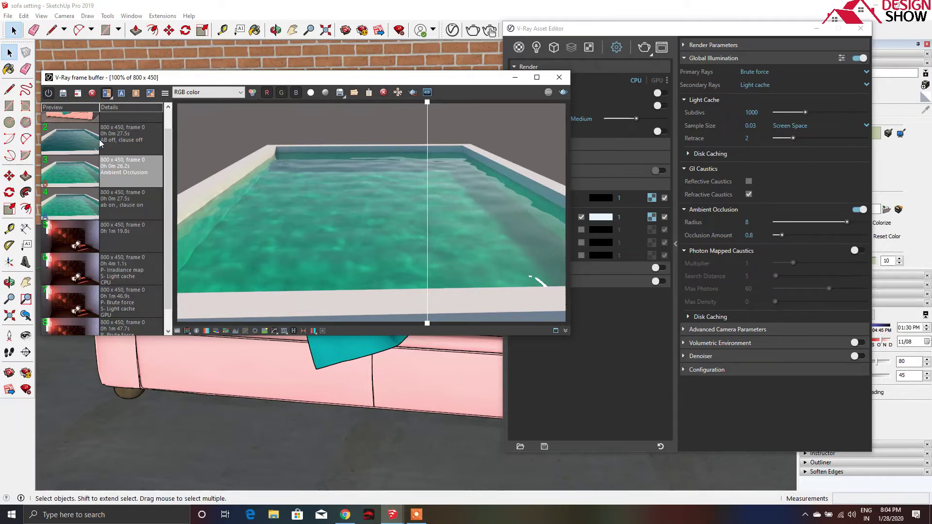
{"action": "left_click", "coordinate": [122, 138]}
{"action": "left_click", "coordinate": [107, 94]}
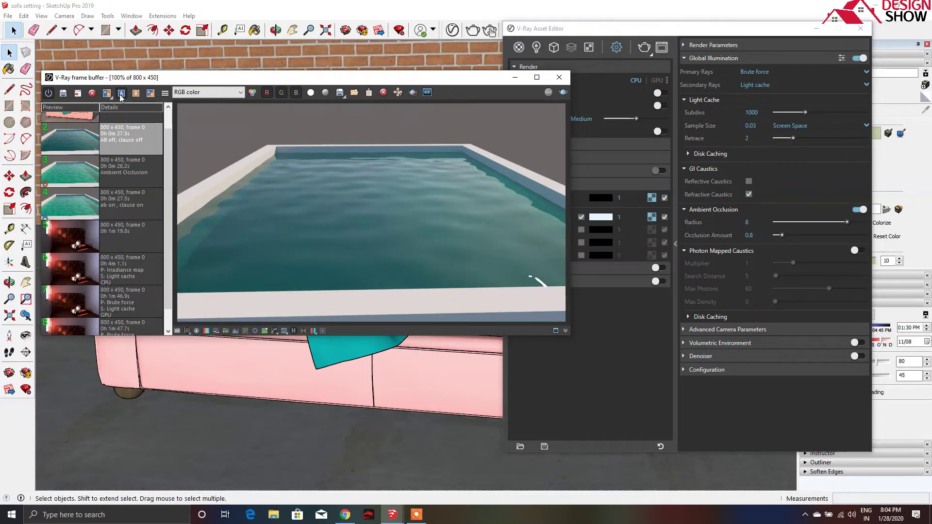
{"action": "left_click", "coordinate": [107, 93]}
{"action": "left_click", "coordinate": [137, 94]}
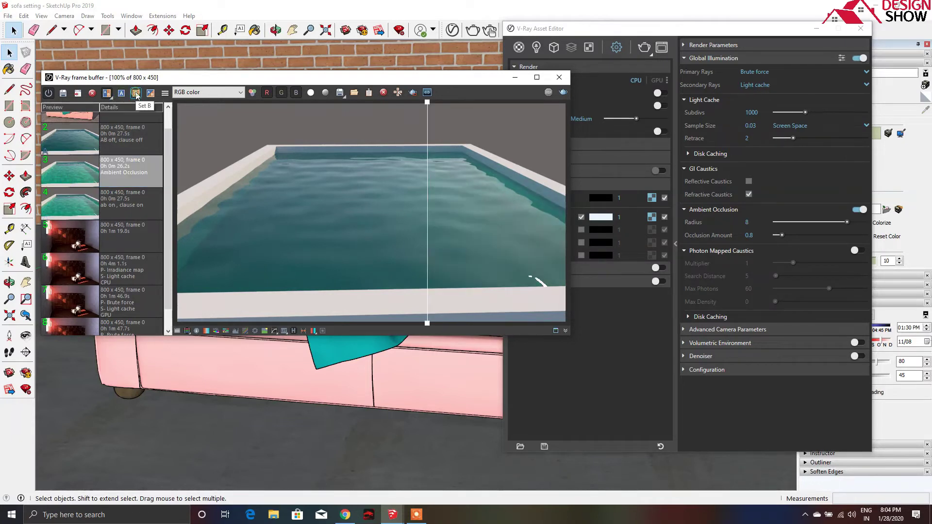
- Put the Ambient Occlusion render on the compared side and set the split line mid-pool
{"action": "left_click_drag", "start_coordinate": [428, 329], "coordinate": [286, 324]}
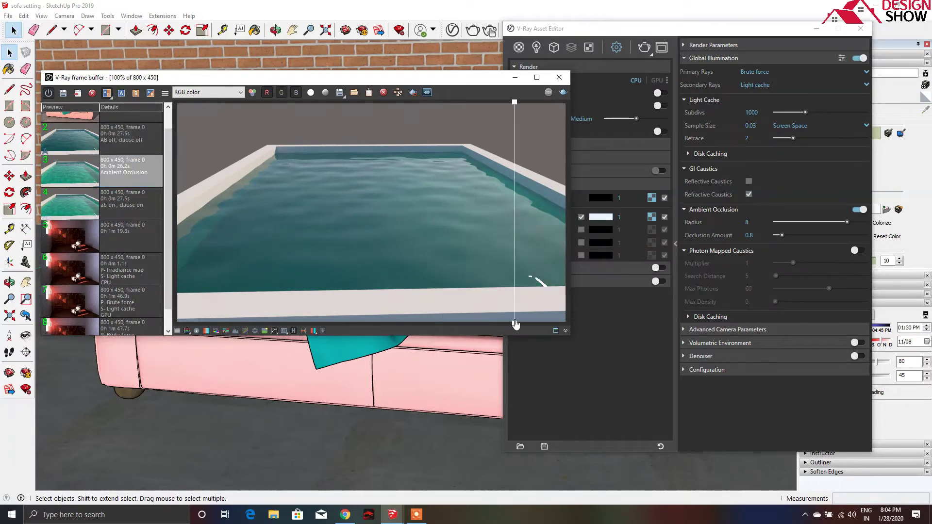
{"action": "left_click", "coordinate": [63, 175]}
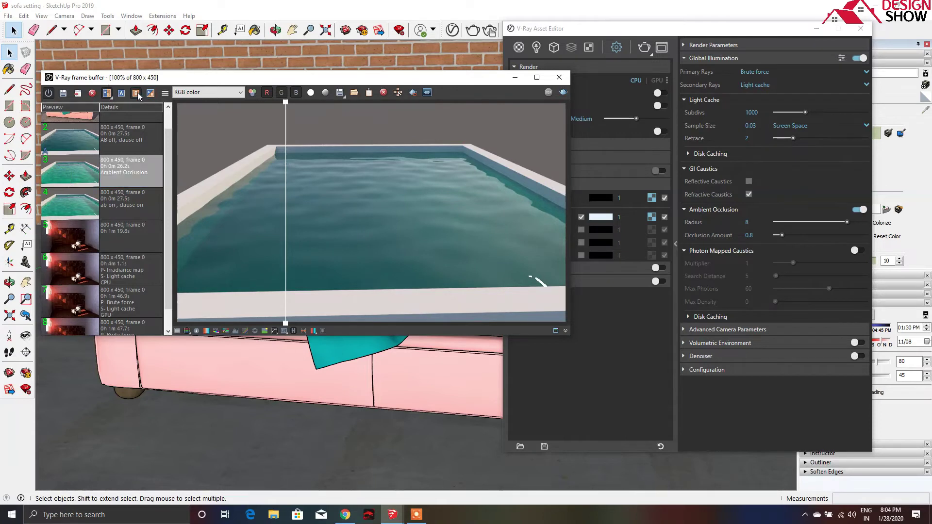
{"action": "left_click", "coordinate": [106, 93]}
{"action": "left_click_drag", "start_coordinate": [285, 323], "coordinate": [380, 301]}
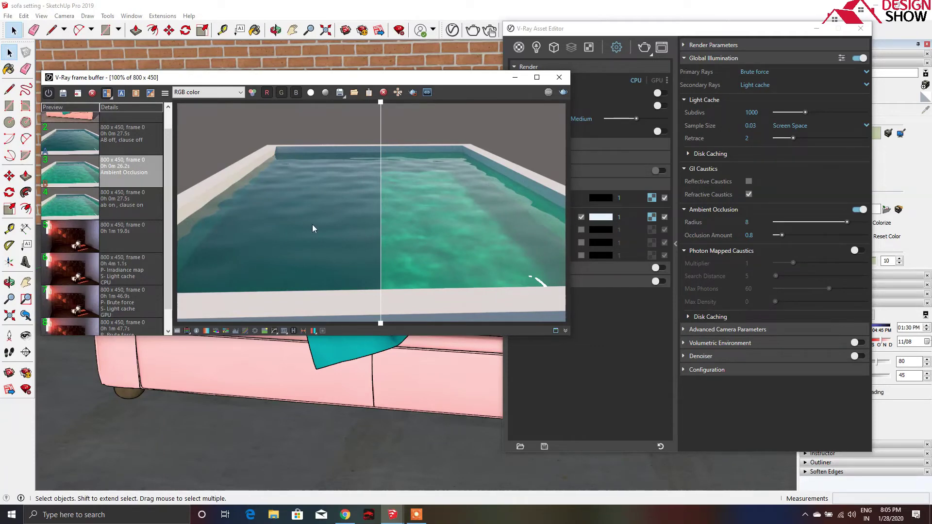
{"action": "scroll", "coordinate": [305, 224], "scroll_direction": "up", "scroll_amount": 1}
{"action": "scroll", "coordinate": [307, 225], "scroll_direction": "down", "scroll_amount": 1}
{"action": "scroll", "coordinate": [452, 199], "scroll_direction": "up", "scroll_amount": 1}
{"action": "scroll", "coordinate": [481, 213], "scroll_direction": "down", "scroll_amount": 1}
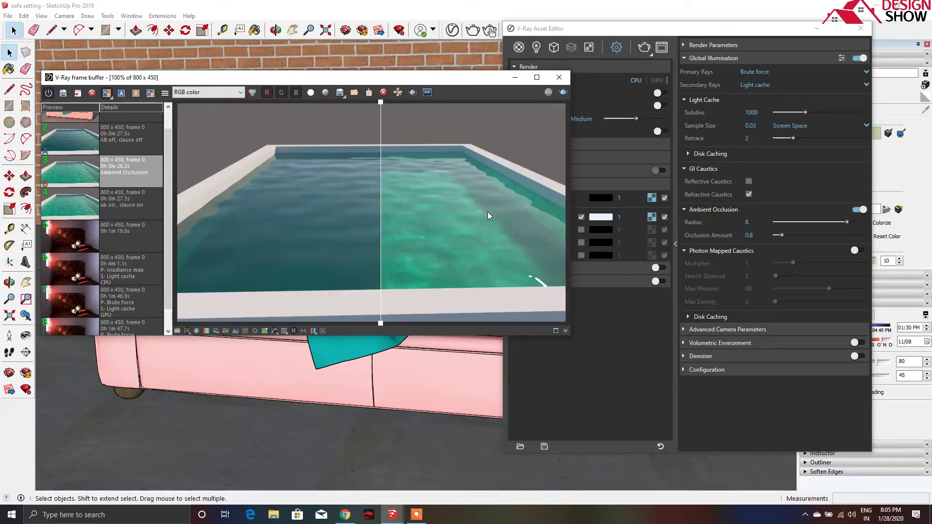
- Enable Photon Mapped Caustics in the Asset Editor and close the render window
{"action": "left_click", "coordinate": [856, 252]}
{"action": "left_click", "coordinate": [443, 208]}
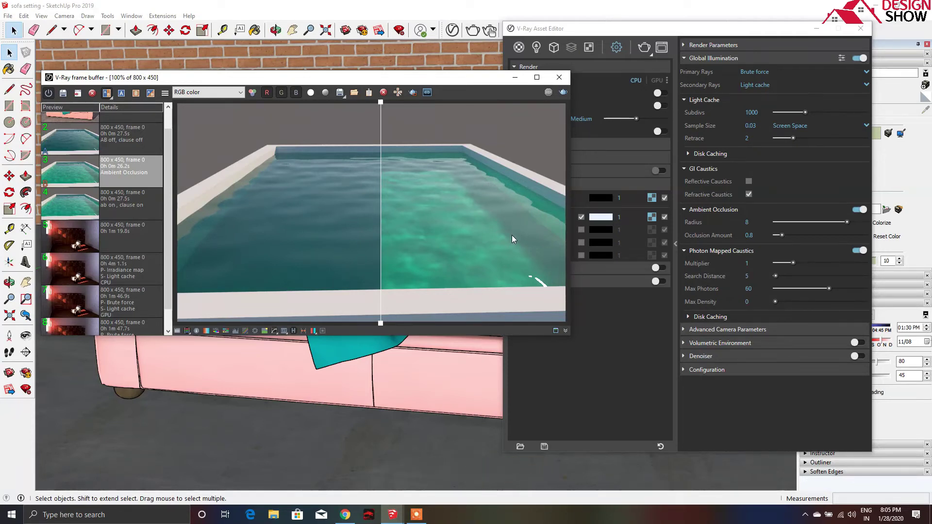
{"action": "left_click", "coordinate": [559, 77]}
- Close the render settings and orbit and zoom out so the sofa sits left
{"action": "left_click", "coordinate": [865, 30]}
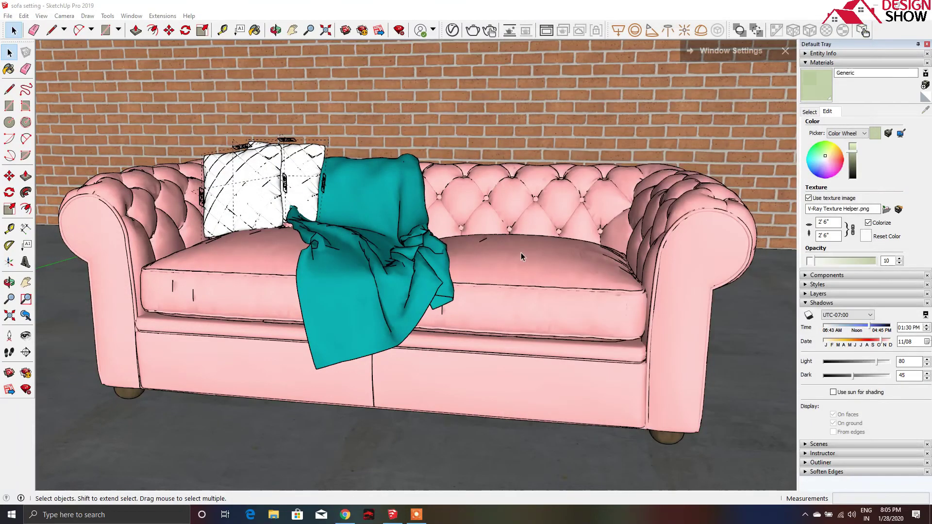
{"action": "middle_click_drag", "start_coordinate": [520, 252], "coordinate": [547, 259]}
{"action": "scroll", "coordinate": [559, 262], "scroll_direction": "down", "scroll_amount": 2}
{"action": "scroll", "coordinate": [565, 263], "scroll_direction": "down", "scroll_amount": 2}
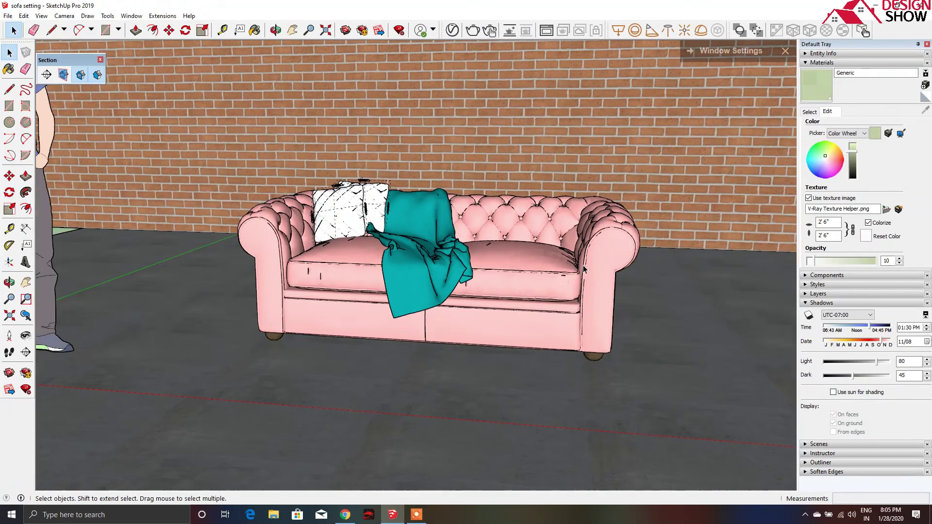
{"action": "scroll", "coordinate": [584, 265], "scroll_direction": "down", "scroll_amount": 2}
{"action": "scroll", "coordinate": [583, 265], "scroll_direction": "down", "scroll_amount": 2}
{"action": "mouse_move", "coordinate": [583, 265]}
{"action": "middle_mouse_down"}
{"action": "mouse_move", "coordinate": [294, 210]}
{"action": "mouse_move", "coordinate": [423, 229]}
{"action": "mouse_move", "coordinate": [322, 285]}
{"action": "mouse_move", "coordinate": [513, 233]}
{"action": "mouse_move", "coordinate": [479, 249]}
{"action": "mouse_move", "coordinate": [170, 237]}
{"action": "mouse_move", "coordinate": [228, 225]}
{"action": "mouse_move", "coordinate": [161, 233]}
{"action": "mouse_move", "coordinate": [243, 231]}
{"action": "mouse_move", "coordinate": [336, 246]}
{"action": "mouse_move", "coordinate": [406, 210]}
{"action": "mouse_move", "coordinate": [381, 221]}
{"action": "mouse_move", "coordinate": [389, 204]}
{"action": "middle_mouse_up"}
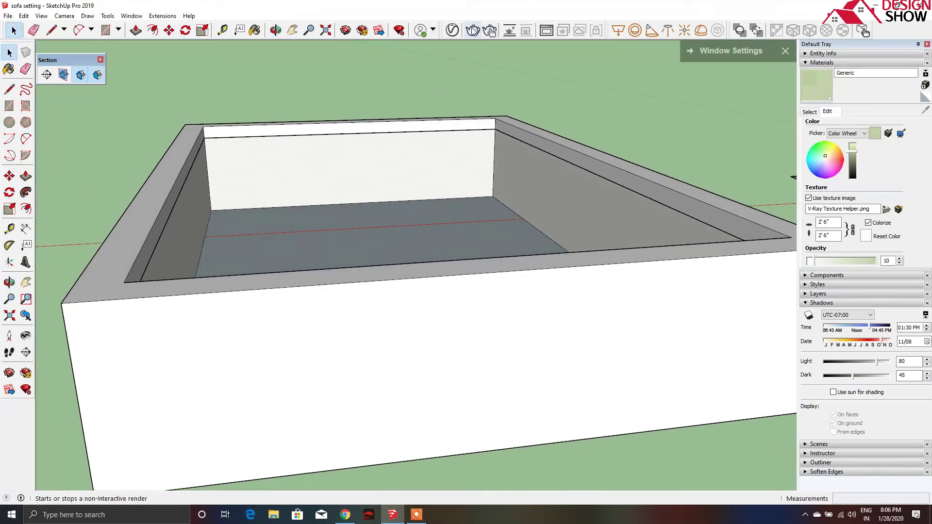
- Start a new caustics pool render with A/B compare off and the frame buffer moved aside
{"action": "left_click", "coordinate": [452, 30]}
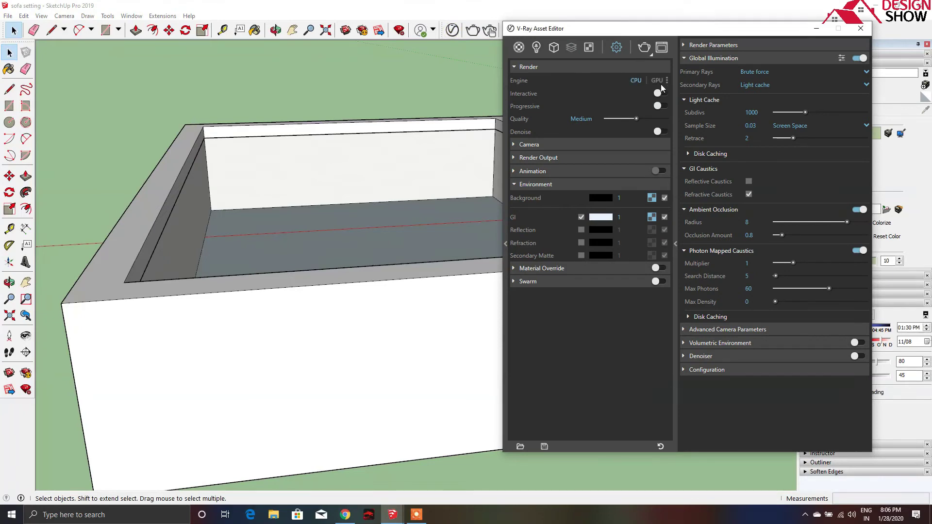
{"action": "left_click", "coordinate": [644, 47]}
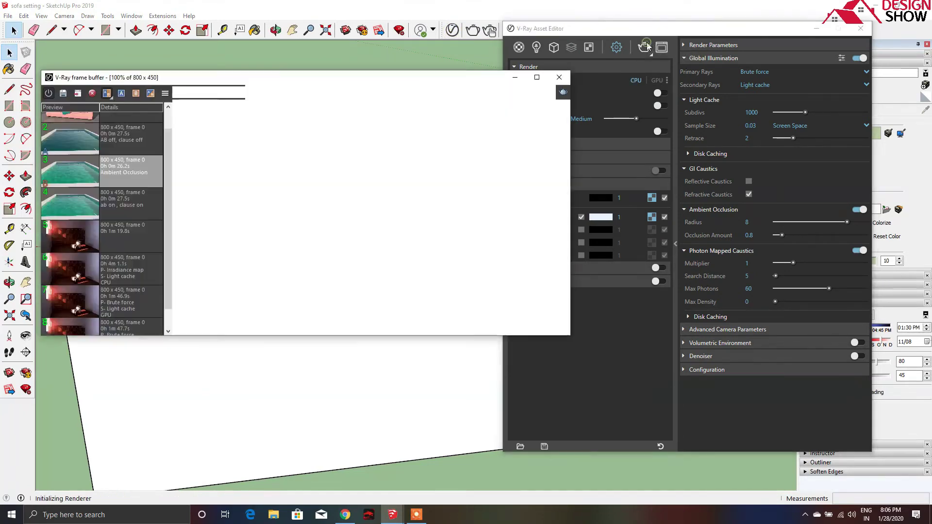
{"action": "left_click", "coordinate": [107, 93]}
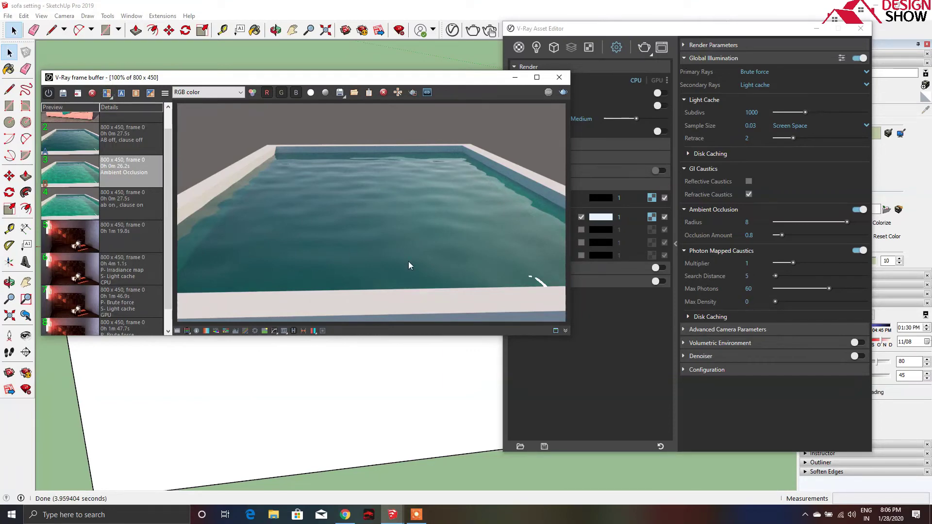
{"action": "mouse_move", "coordinate": [441, 81]}
{"action": "left_mouse_down"}
{"action": "mouse_move", "coordinate": [730, 144]}
{"action": "mouse_move", "coordinate": [696, 135]}
{"action": "left_mouse_up"}
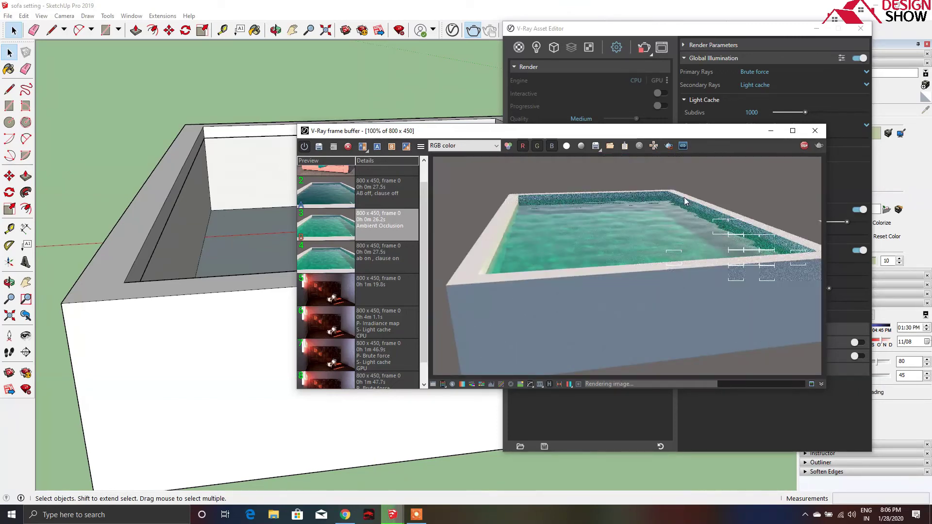
- Zoom the caustics pool render to 200%, pan the pool, return to 100%, and close the frame buffer
{"action": "scroll", "coordinate": [621, 238], "scroll_direction": "up", "scroll_amount": 1}
{"action": "middle_click_drag", "start_coordinate": [621, 234], "coordinate": [661, 271]}
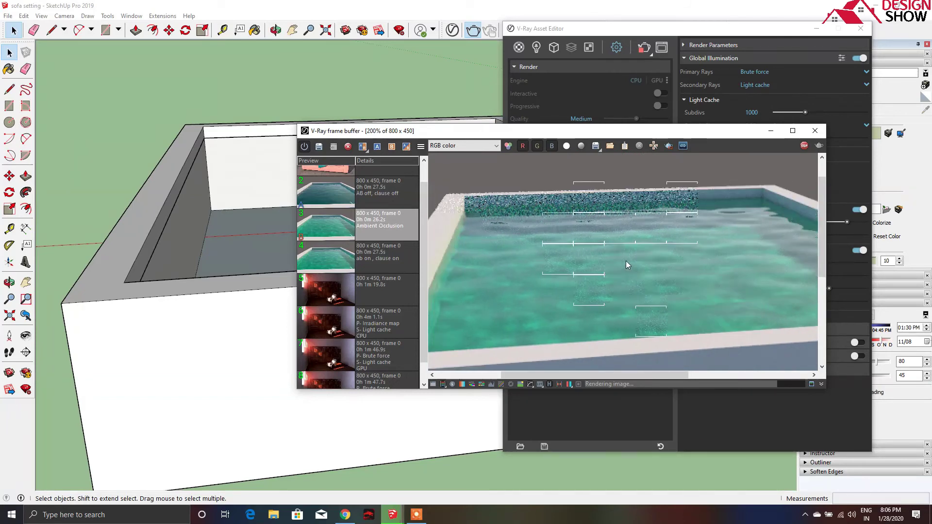
{"action": "middle_click_drag", "start_coordinate": [514, 281], "coordinate": [645, 221]}
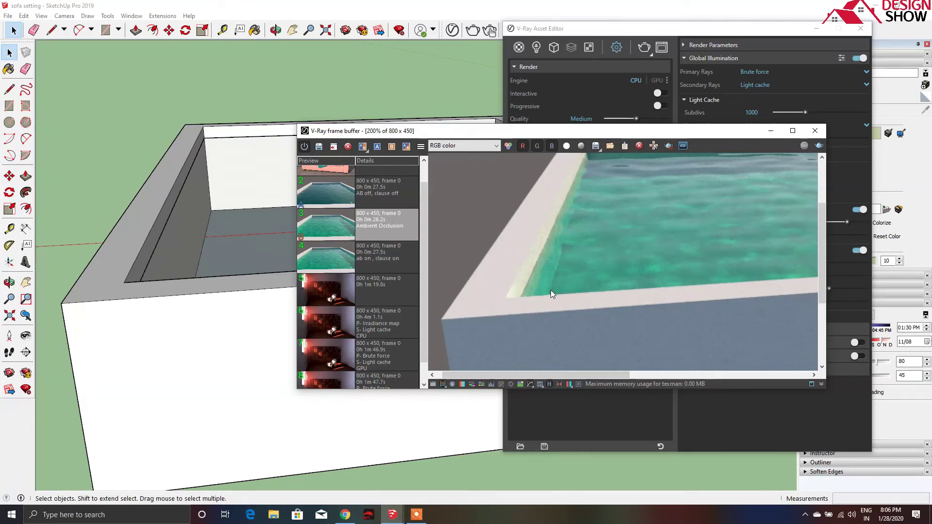
{"action": "scroll", "coordinate": [581, 222], "scroll_direction": "down", "scroll_amount": 2}
{"action": "scroll", "coordinate": [665, 231], "scroll_direction": "up", "scroll_amount": 1}
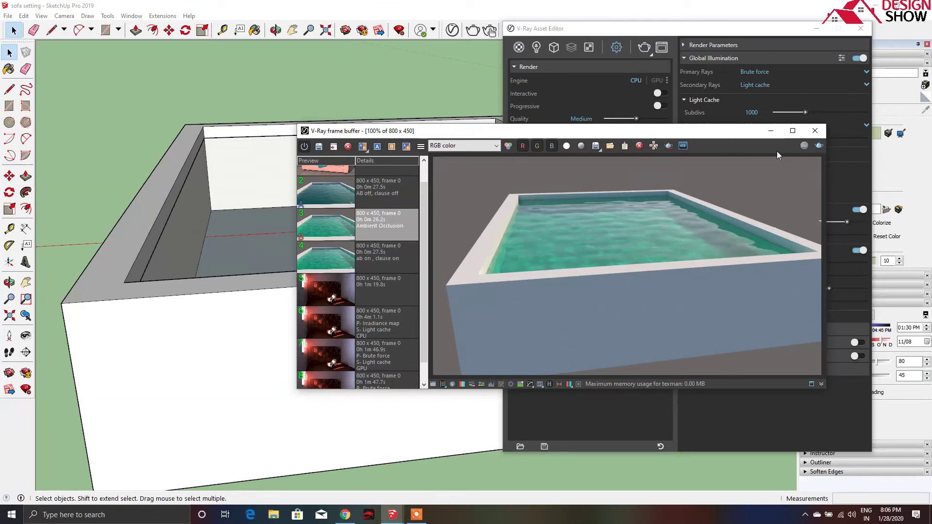
{"action": "left_click", "coordinate": [815, 130]}
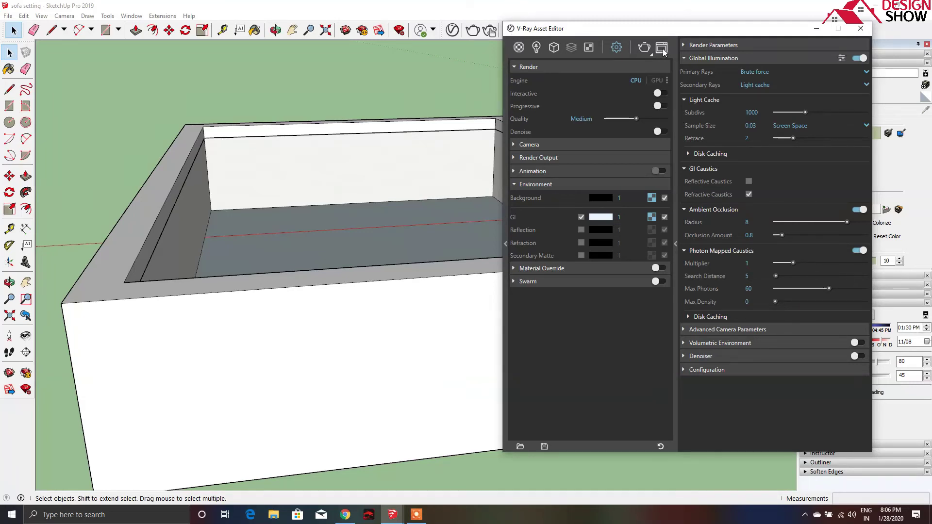
- Reopen the frame buffer and load the Ambient Occlusion pool render from history
{"action": "left_click", "coordinate": [661, 48]}
{"action": "scroll", "coordinate": [554, 241], "scroll_direction": "up", "scroll_amount": 1}
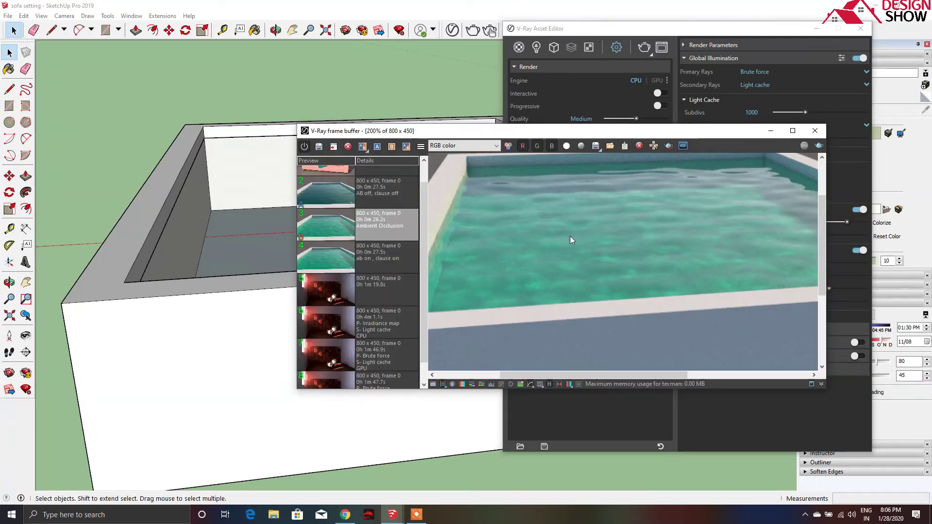
{"action": "double_click", "coordinate": [341, 226]}
{"action": "double_click", "coordinate": [330, 257]}
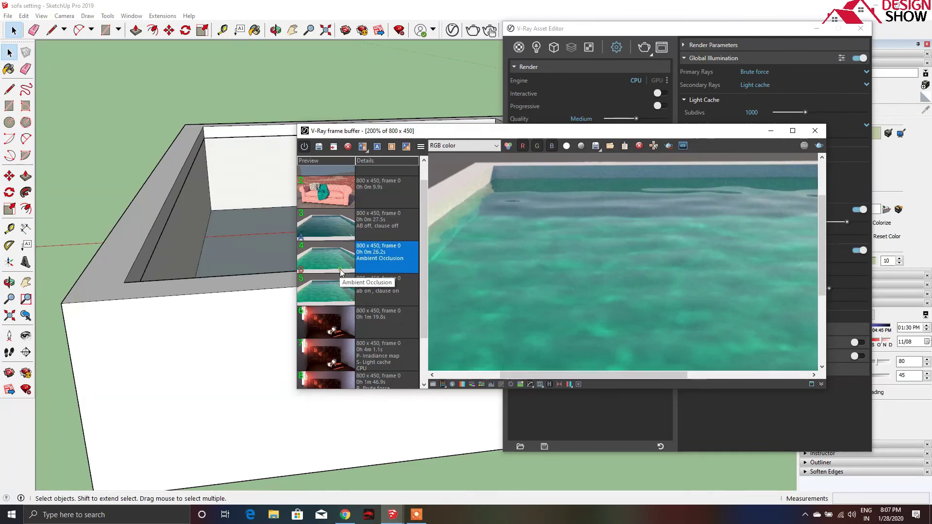
{"action": "scroll", "coordinate": [652, 333], "scroll_direction": "down", "scroll_amount": 1}
{"action": "scroll", "coordinate": [613, 316], "scroll_direction": "up", "scroll_amount": 1}
{"action": "middle_click_drag", "start_coordinate": [613, 315], "coordinate": [573, 289]}
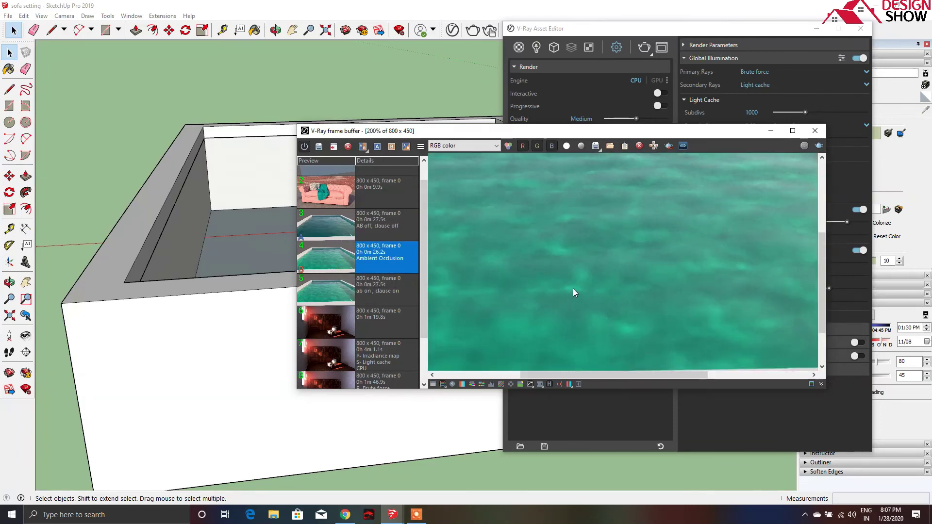
- Move the frame buffer up-left, fit the whole pool render, then zoom into the water surface
{"action": "left_click_drag", "start_coordinate": [592, 128], "coordinate": [268, 82]}
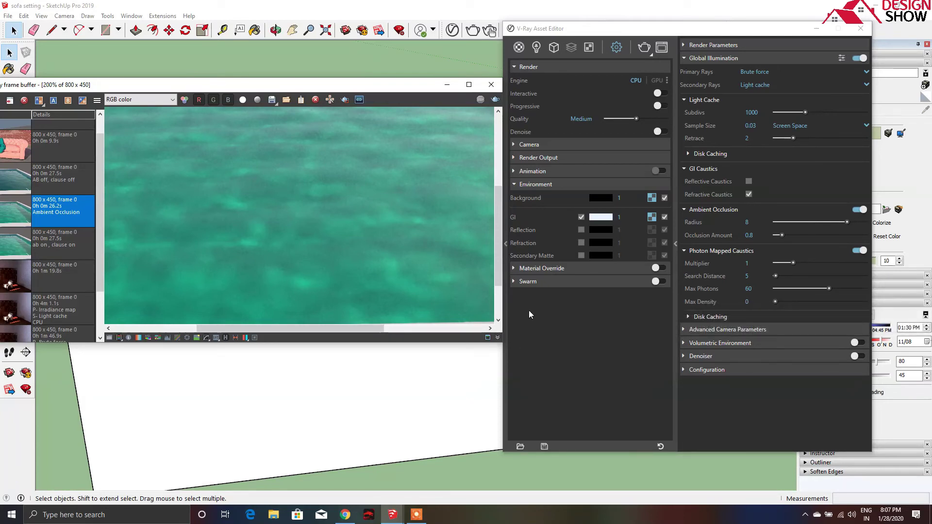
{"action": "double_click", "coordinate": [417, 199]}
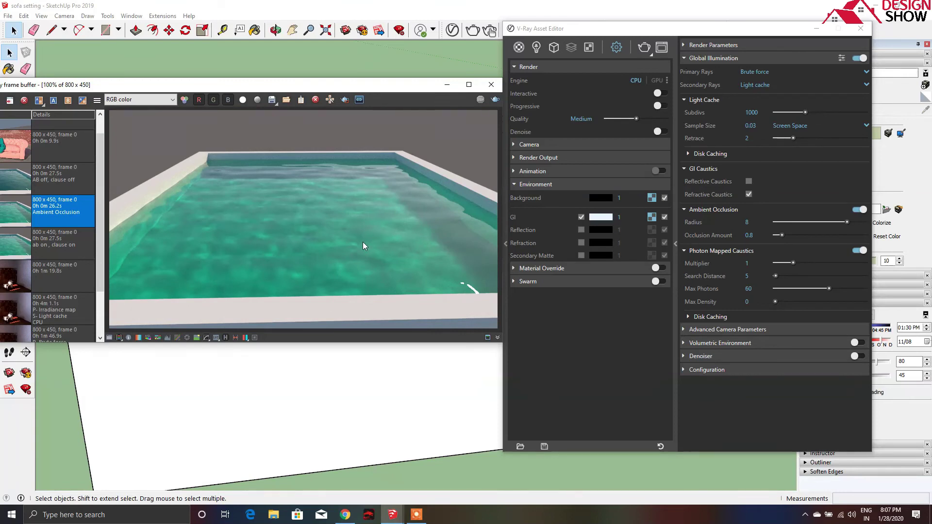
{"action": "double_click", "coordinate": [337, 269]}
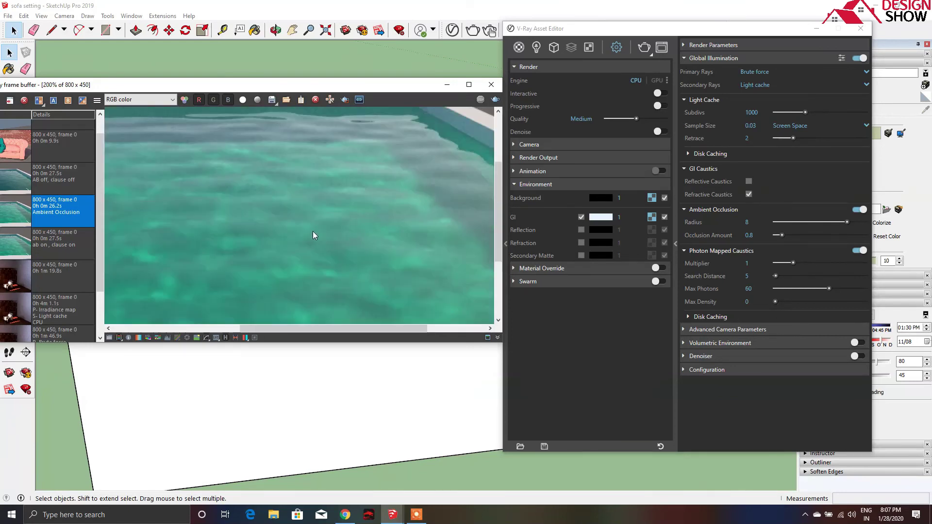
{"action": "scroll", "coordinate": [317, 221], "scroll_direction": "down", "scroll_amount": 2}
{"action": "scroll", "coordinate": [318, 222], "scroll_direction": "up", "scroll_amount": 2}
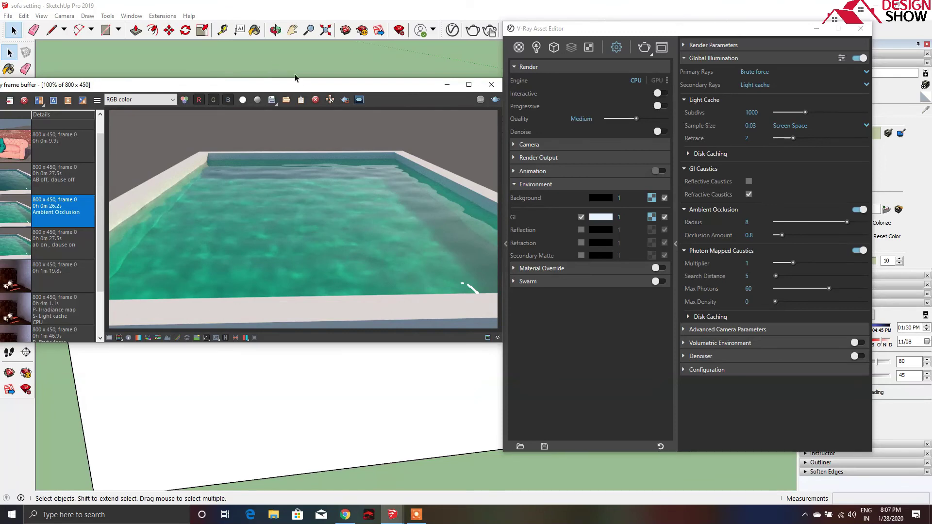
- Load history entry 7, the Irradiance map render, after comparing it with entry 8, the Brute force GPU render
{"action": "left_click_drag", "start_coordinate": [298, 84], "coordinate": [453, 83]}
{"action": "scroll", "coordinate": [204, 306], "scroll_direction": "down", "scroll_amount": 1}
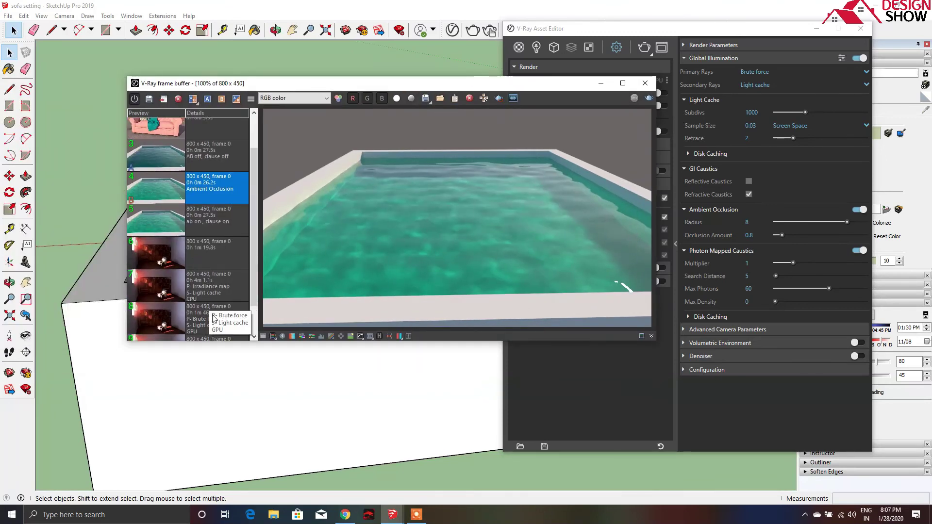
{"action": "left_click", "coordinate": [236, 291]}
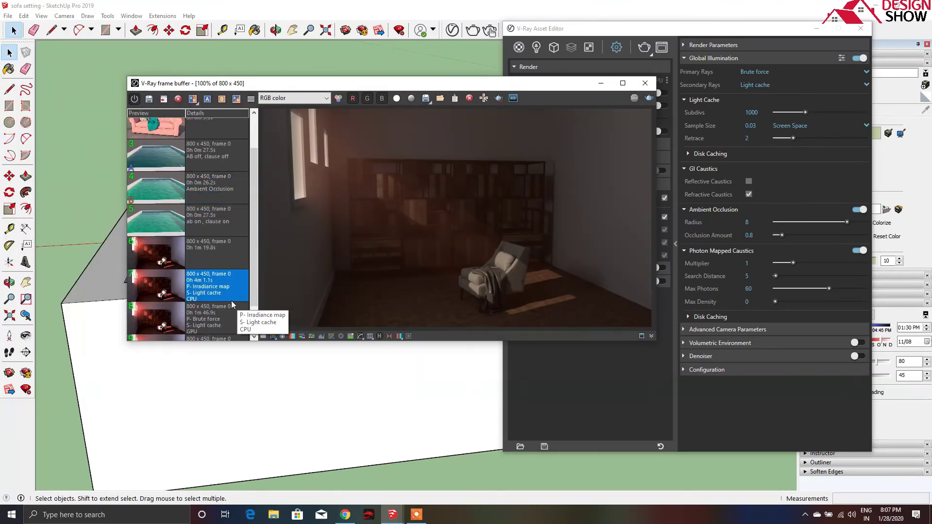
{"action": "scroll", "coordinate": [227, 300], "scroll_direction": "down", "scroll_amount": 1}
{"action": "left_click", "coordinate": [226, 296]}
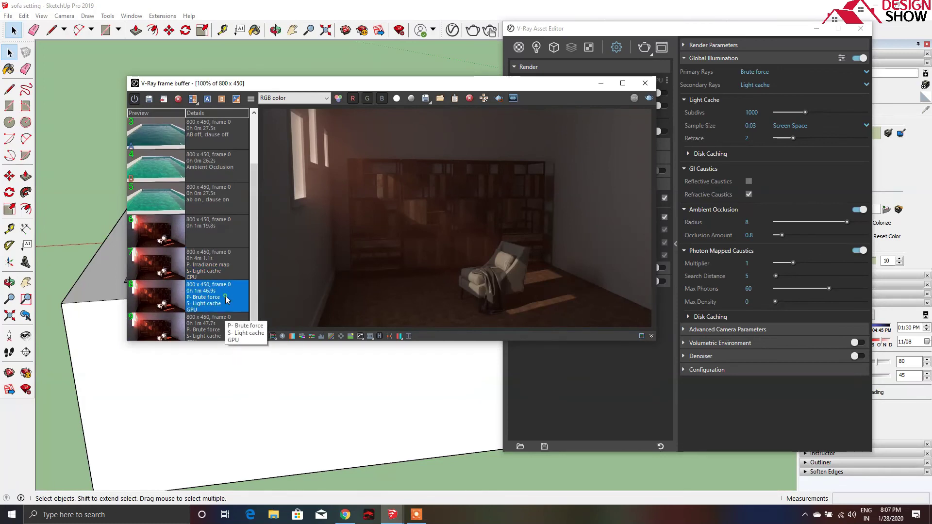
{"action": "left_click", "coordinate": [219, 253]}
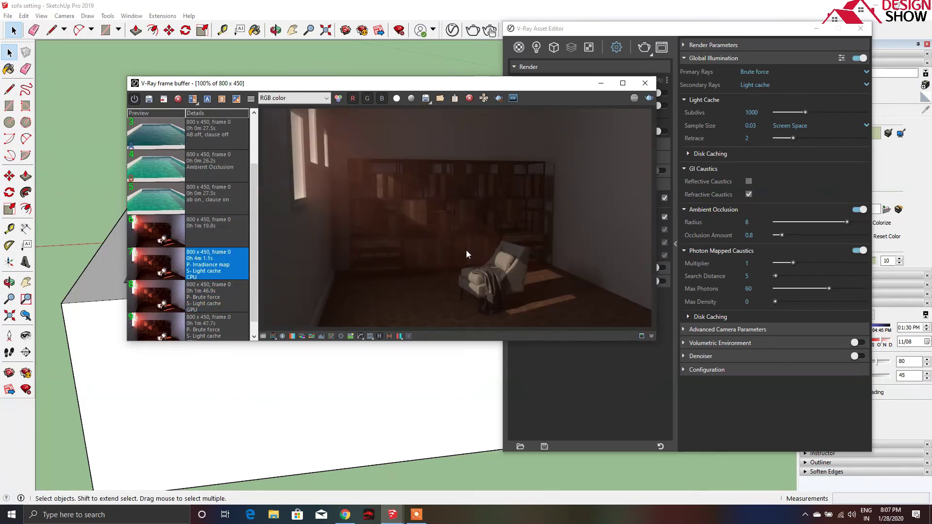
- Show the Secondary Rays GI engine choices, then bring the frame buffer back in front
{"action": "left_click_drag", "start_coordinate": [516, 88], "coordinate": [385, 98]}
{"action": "left_click", "coordinate": [757, 88]}
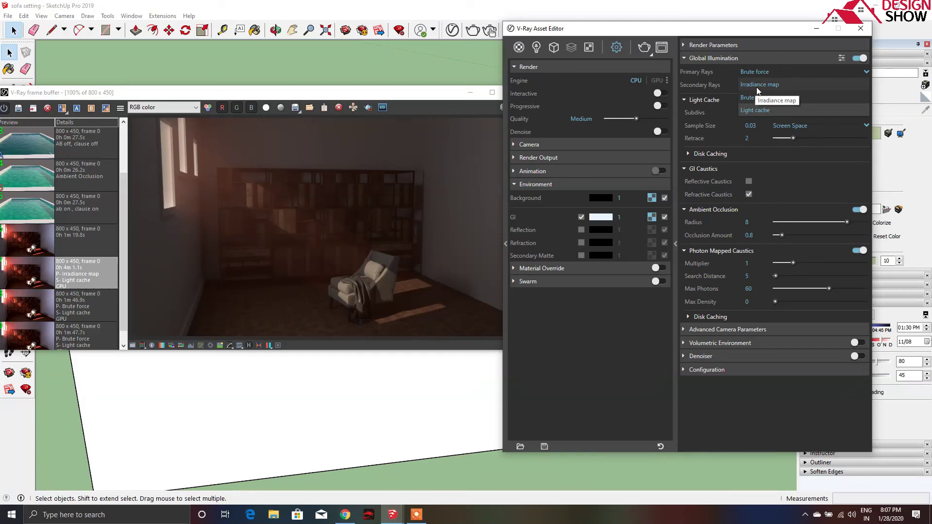
{"action": "left_click", "coordinate": [430, 179]}
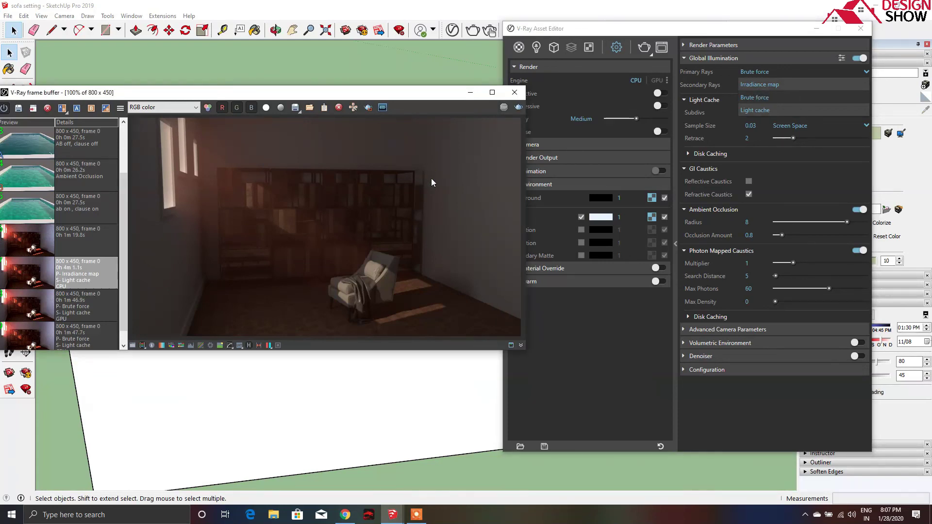
{"action": "left_click_drag", "start_coordinate": [63, 92], "coordinate": [271, 98]}
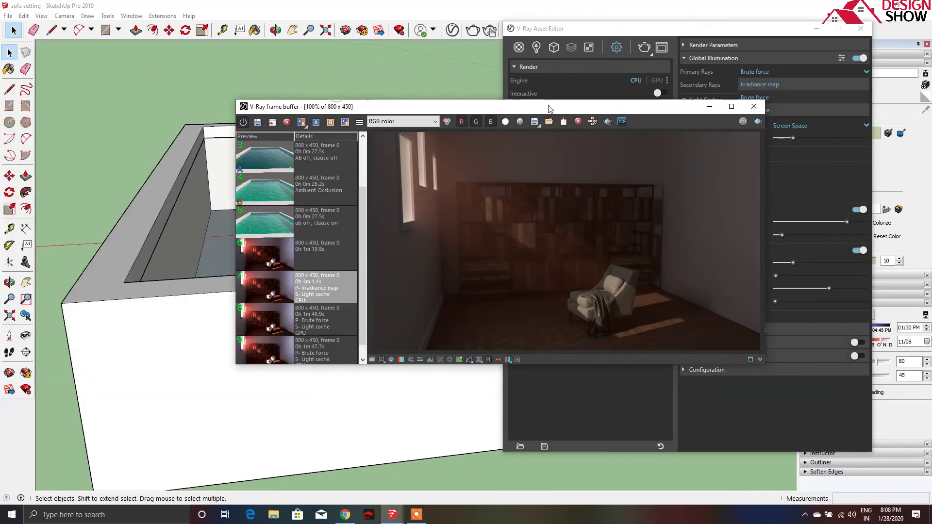
{"action": "scroll", "coordinate": [266, 237], "scroll_direction": "down", "scroll_amount": 1}
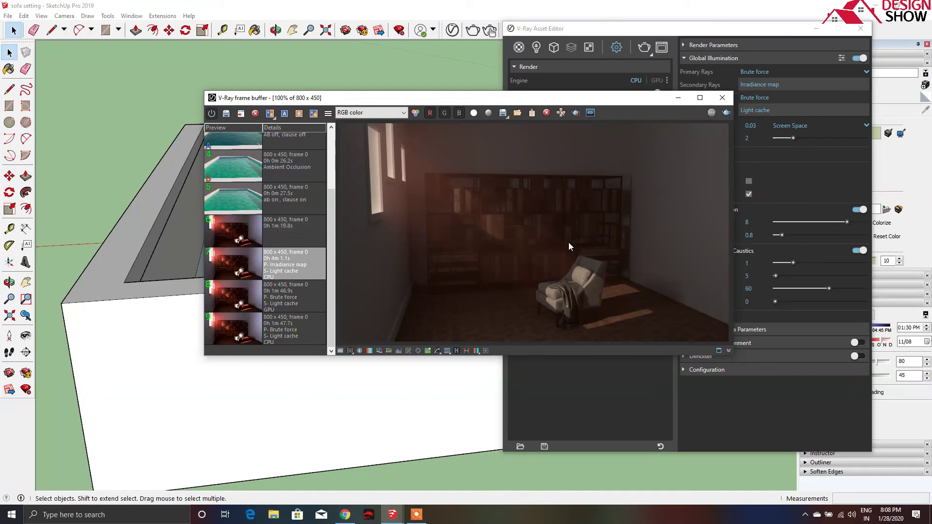
{"action": "left_click_drag", "start_coordinate": [548, 92], "coordinate": [435, 100]}
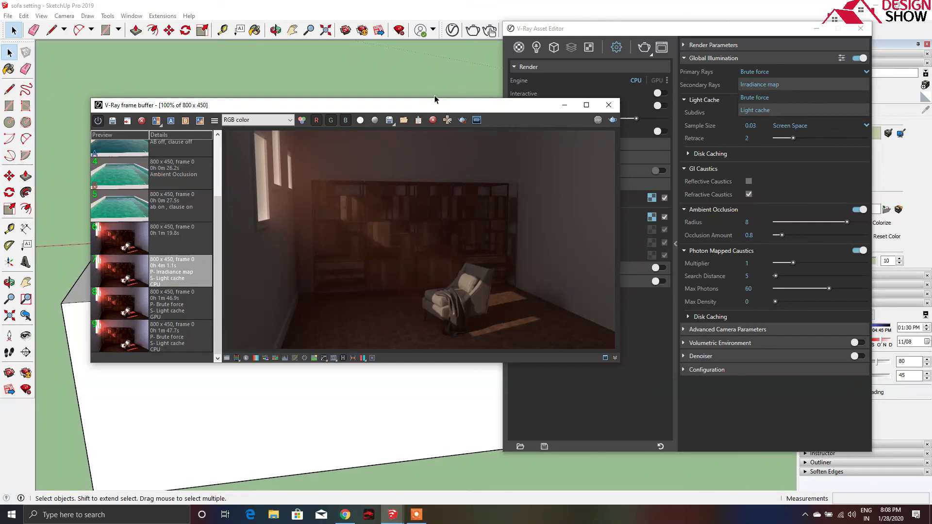
{"action": "left_click_drag", "start_coordinate": [494, 110], "coordinate": [481, 115]}
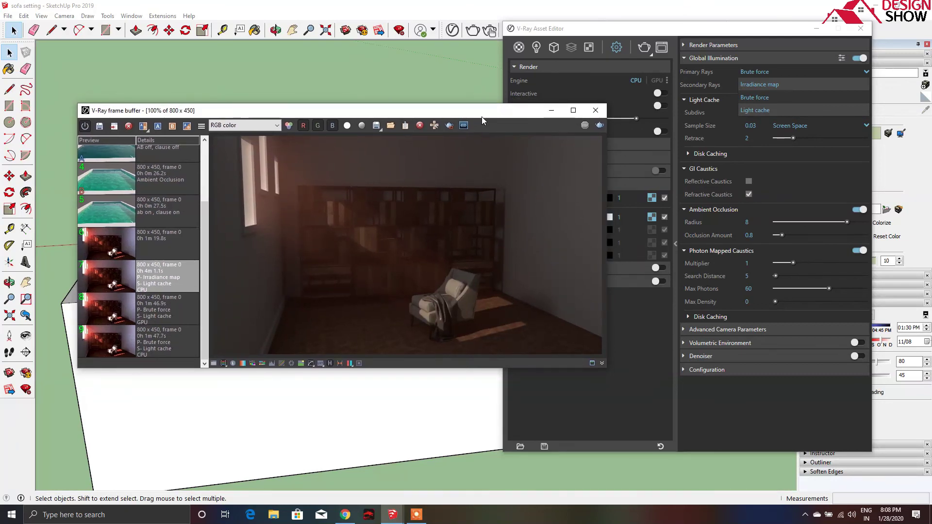